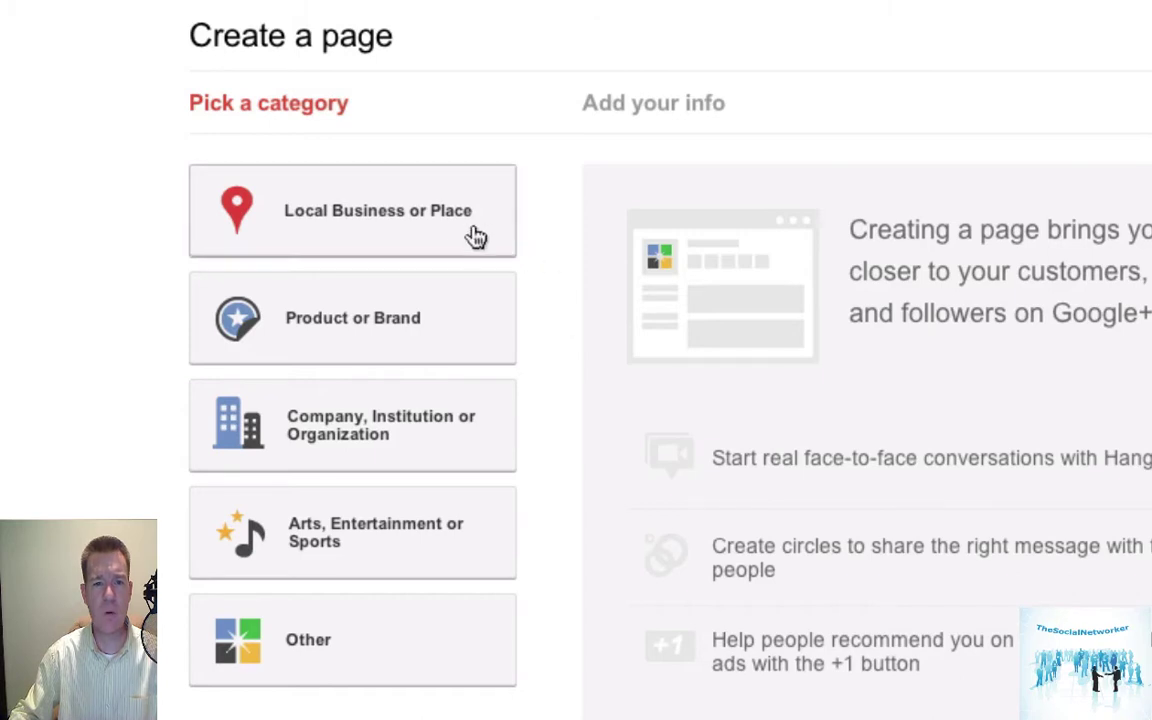
# - Compare the Local Business or Place and Company, Institution or Organization forms, returning to Local Business
pyautogui.click(425, 228)
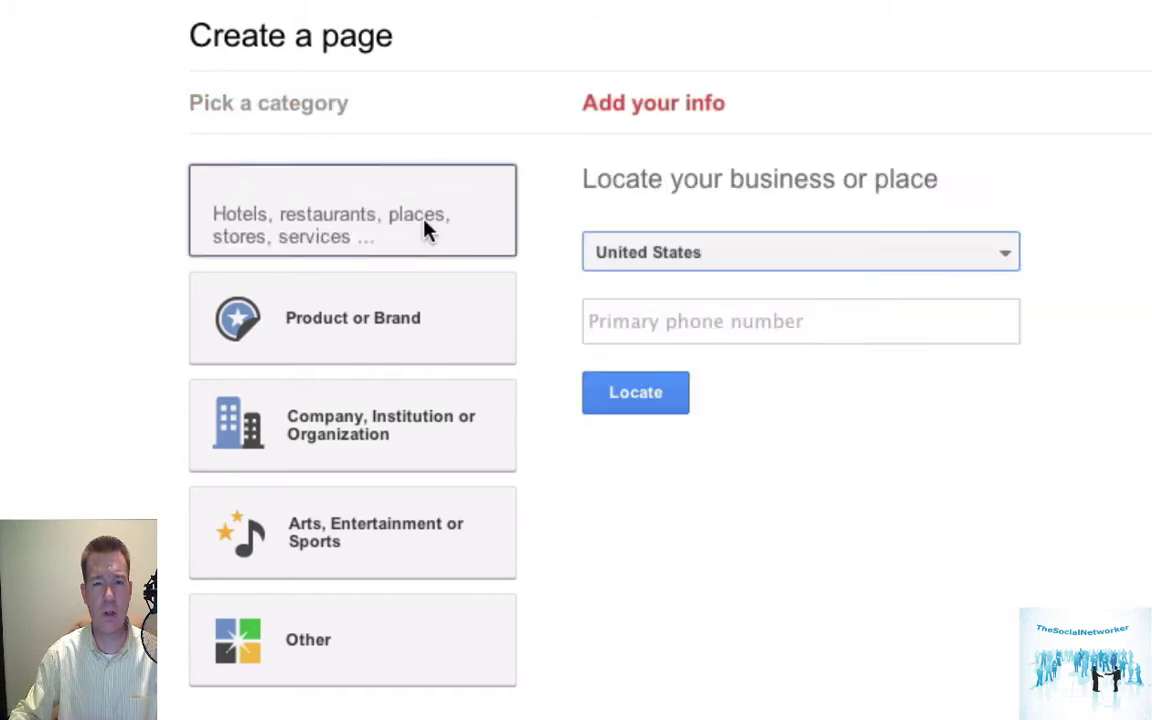
pyautogui.click(818, 323)
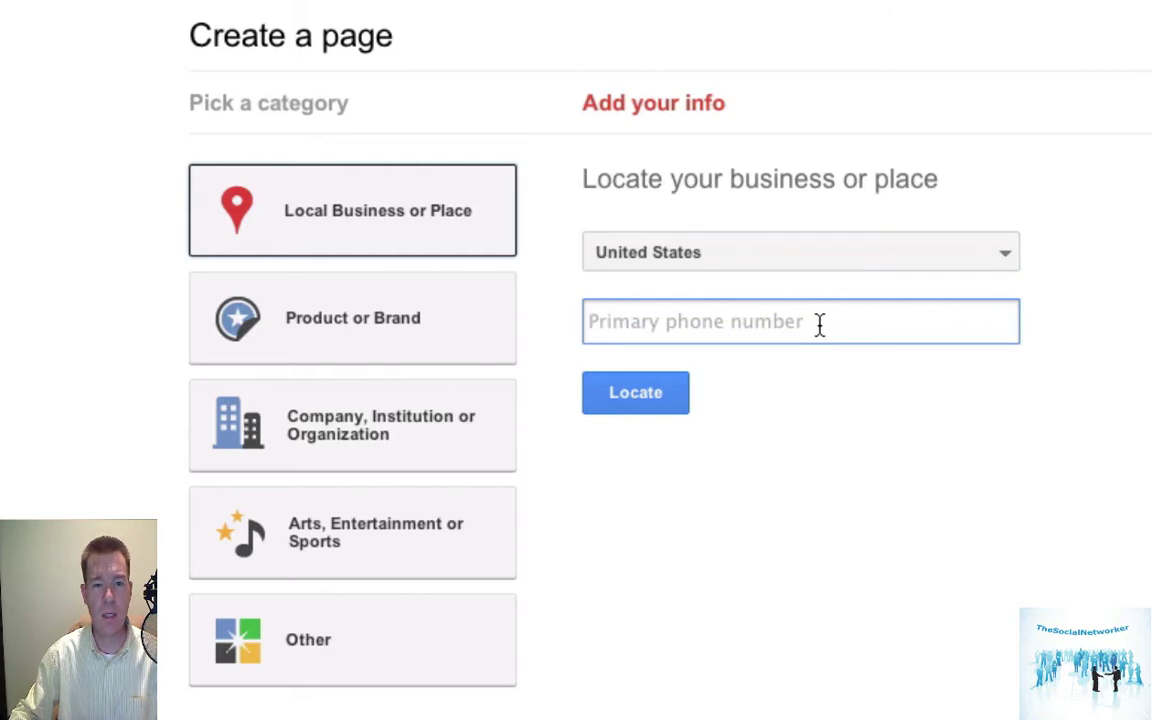
pyautogui.click(440, 421)
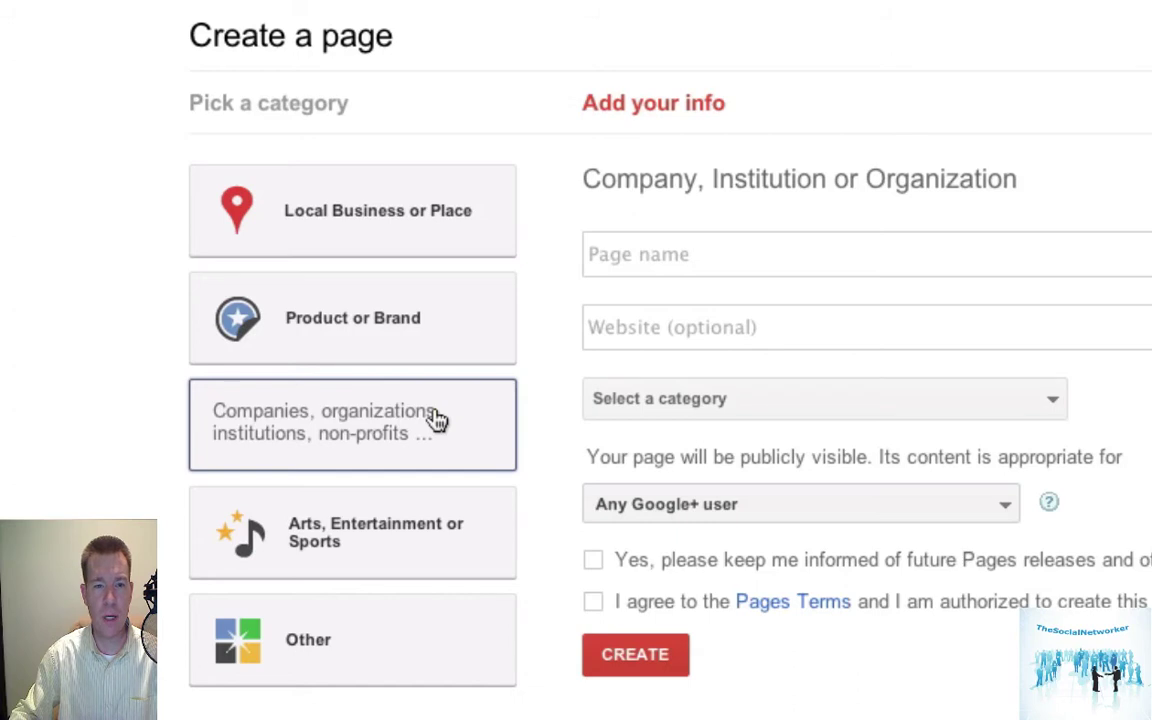
pyautogui.click(427, 225)
pyautogui.click(686, 323)
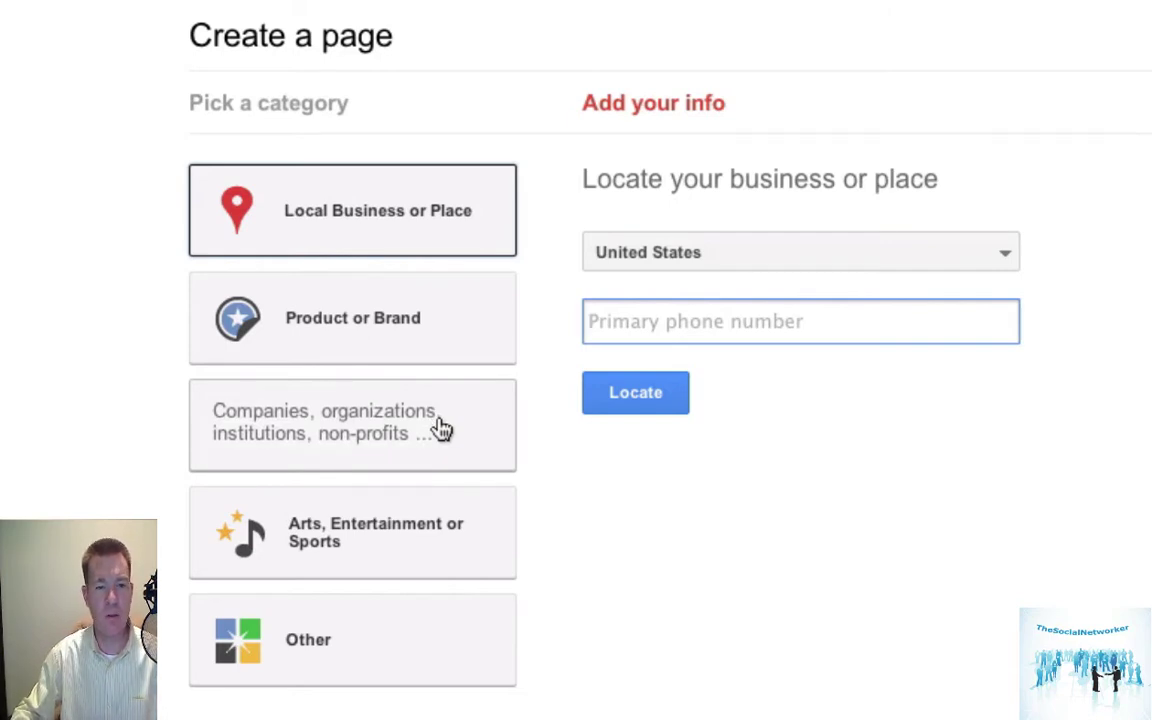
# - Pick Arts, Entertainment or Sports and browse its subcategory list from Album to Sports and back
pyautogui.click(421, 542)
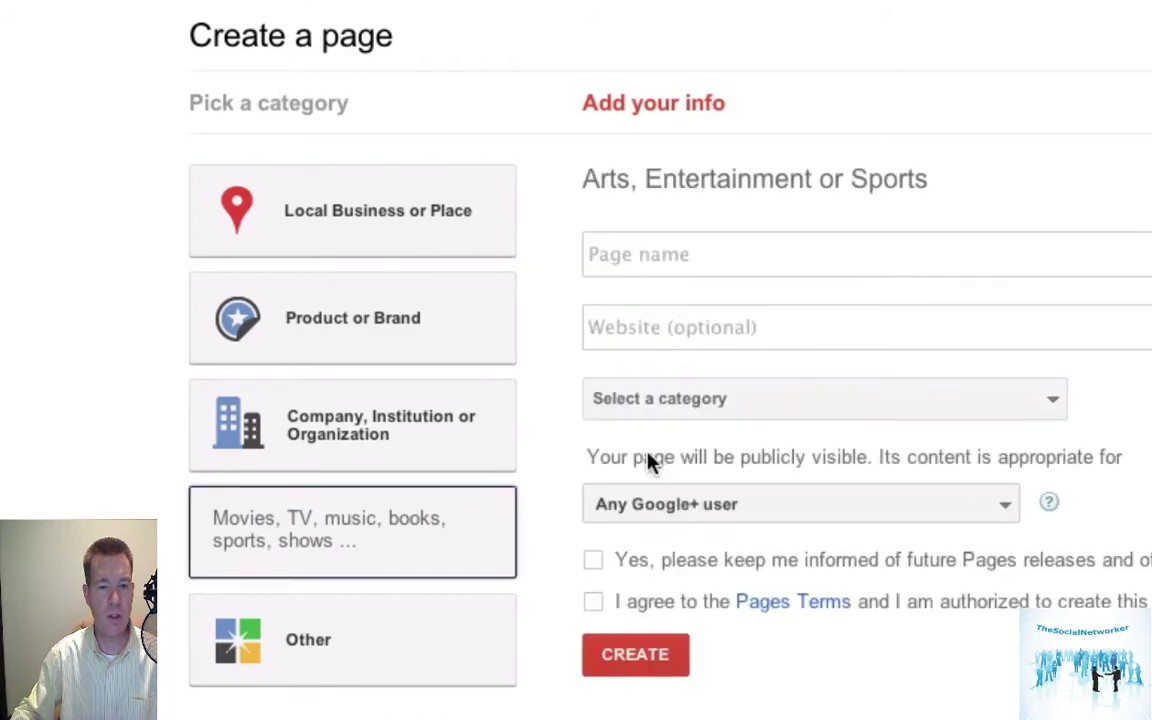
pyautogui.click(851, 400)
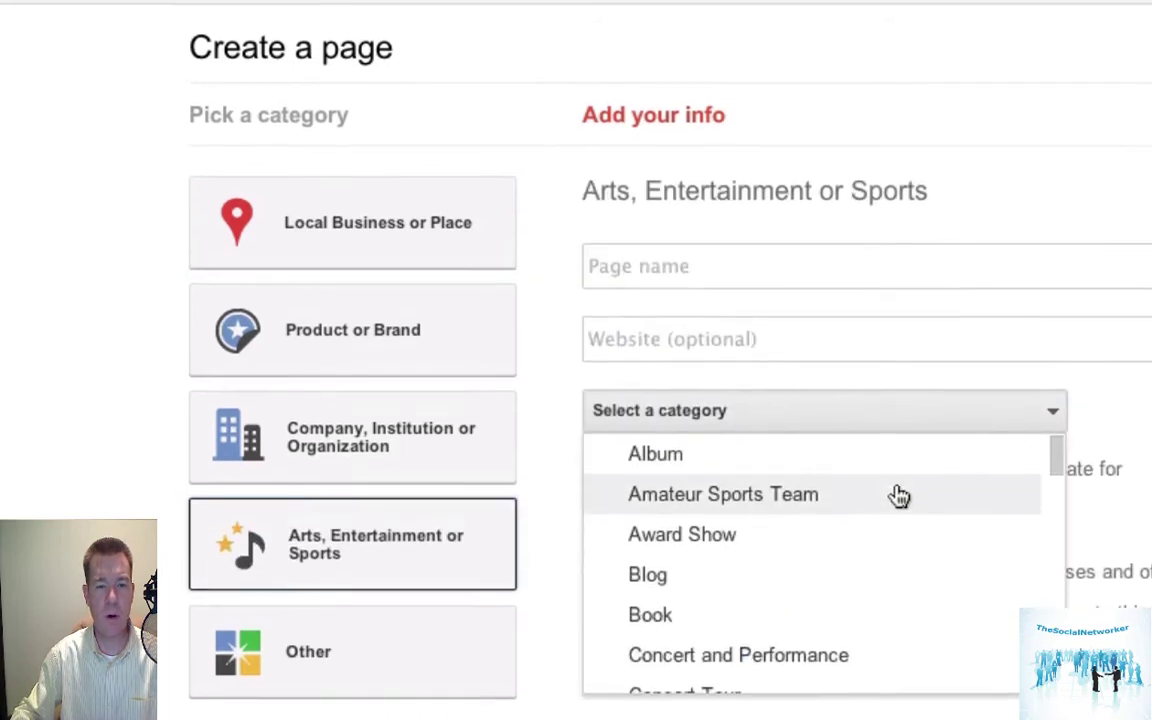
pyautogui.scroll(-5, 899, 497)
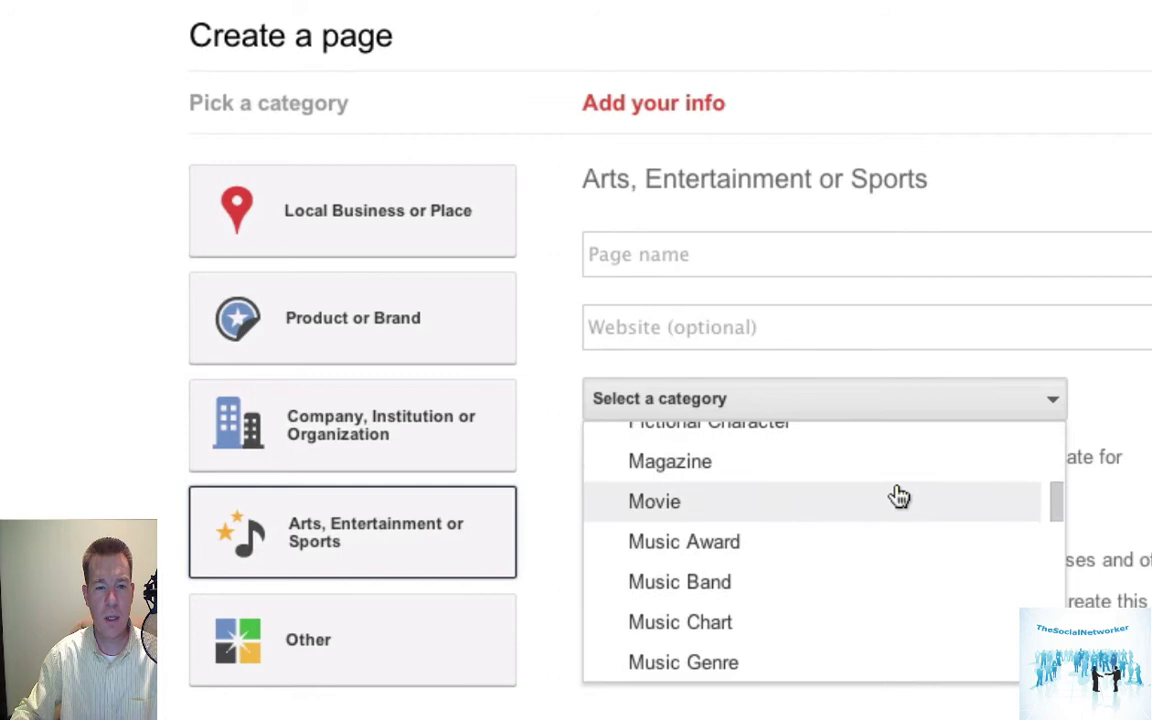
pyautogui.scroll(-6, 899, 497)
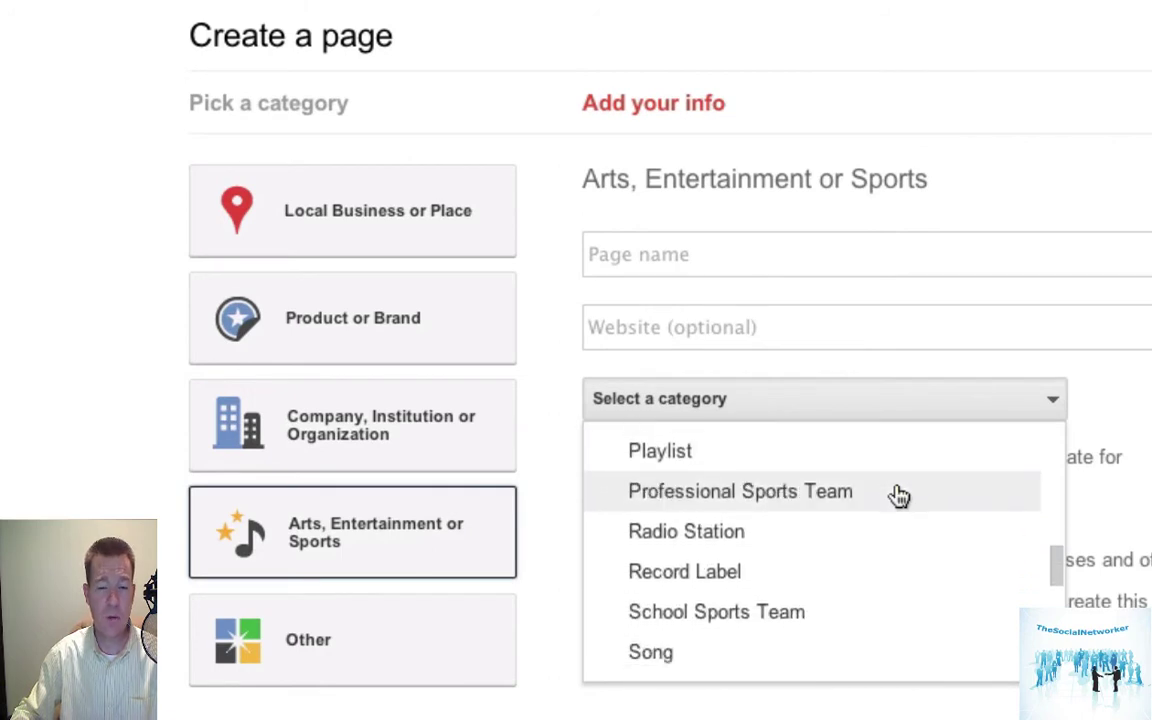
pyautogui.scroll(-10, 899, 497)
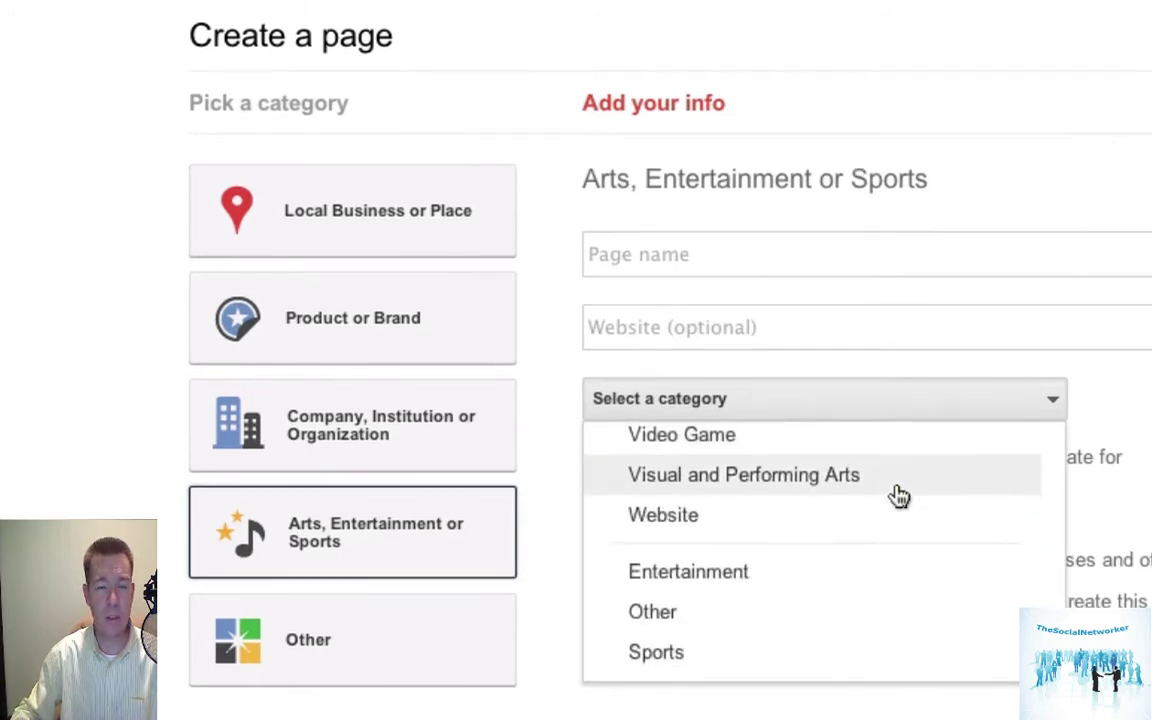
pyautogui.scroll(20, 899, 497)
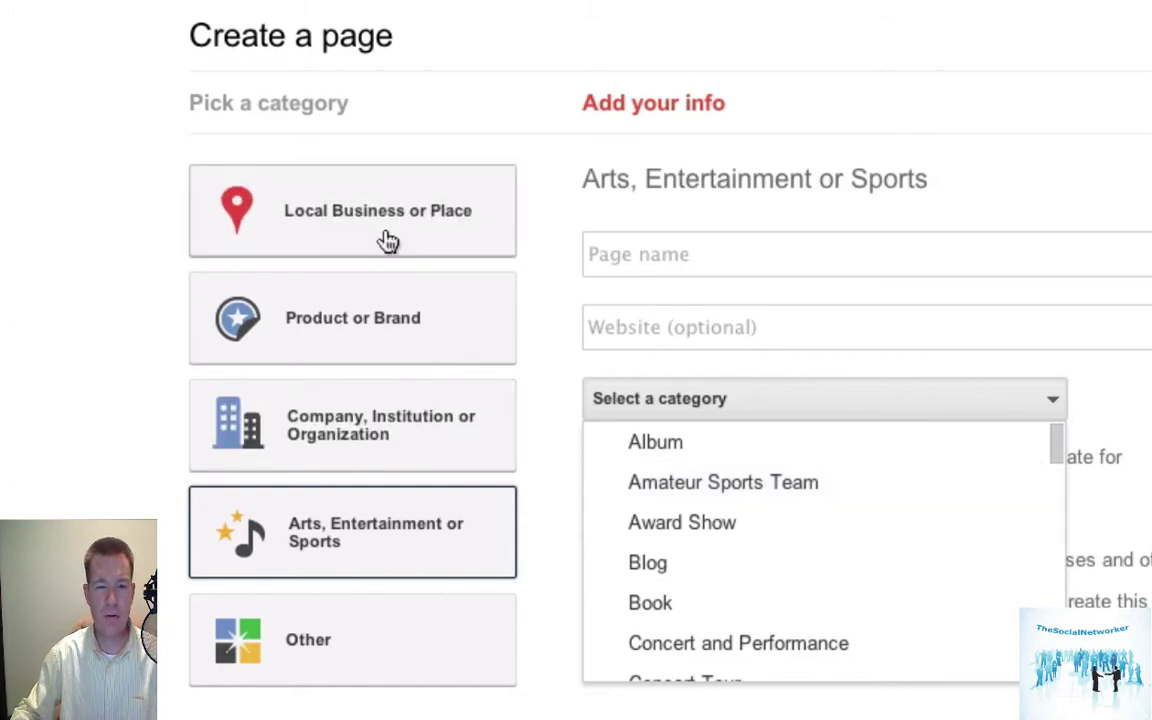
pyautogui.click(826, 250)
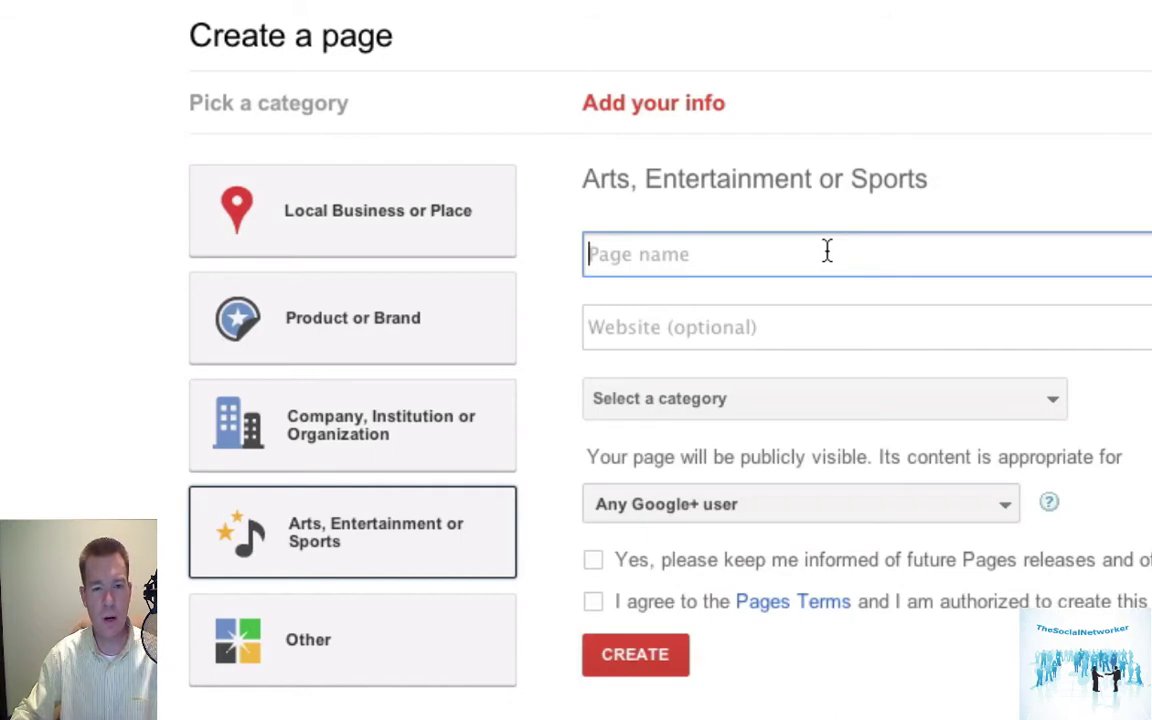
pyautogui.click(795, 327)
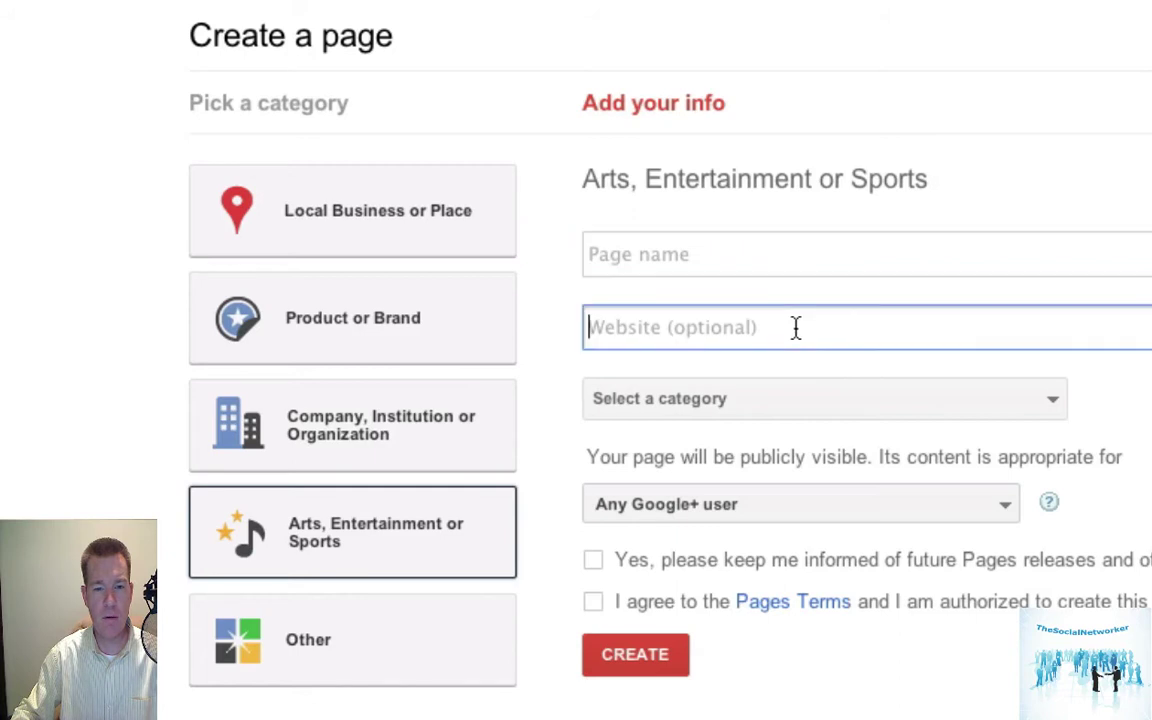
pyautogui.click(1000, 507)
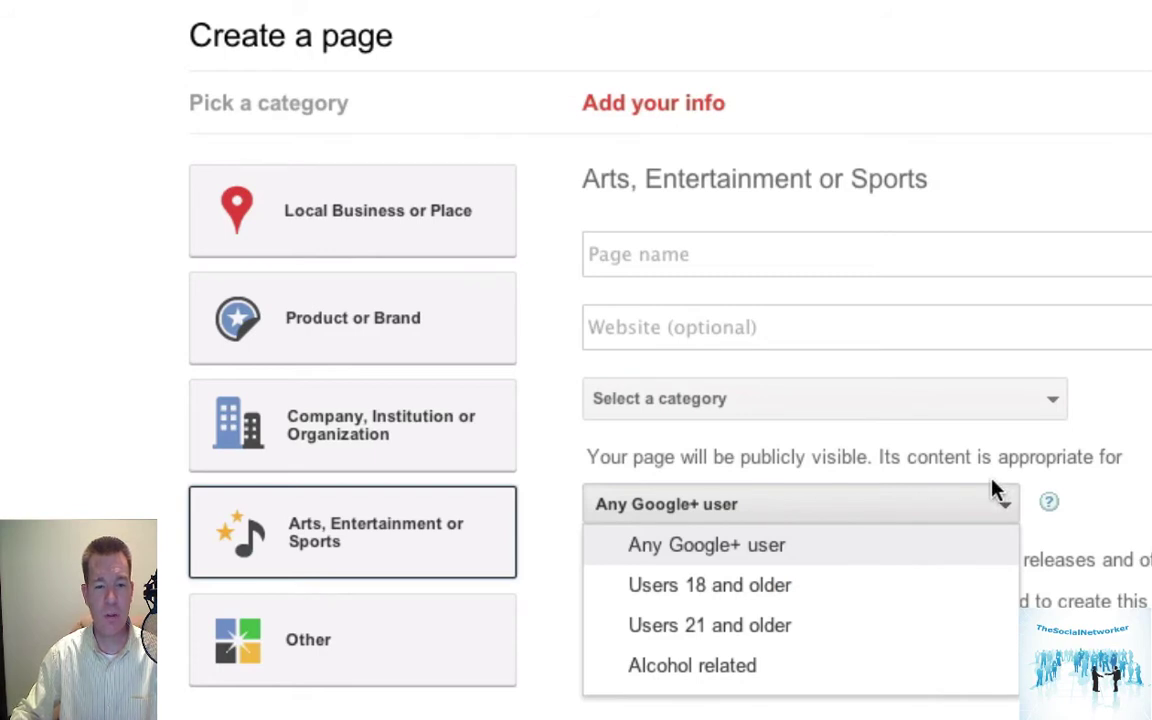
pyautogui.click(690, 545)
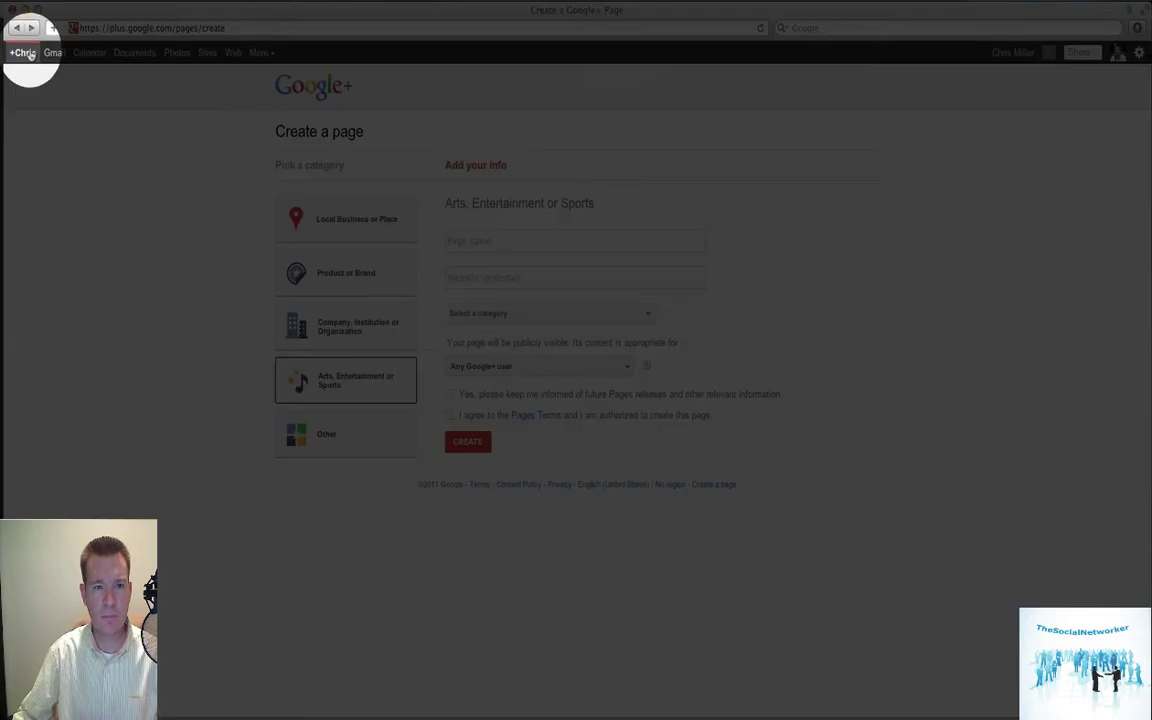
# - Return to the home Stream, search for '+readwriteweb', then clear the search box
pyautogui.click(25, 53)
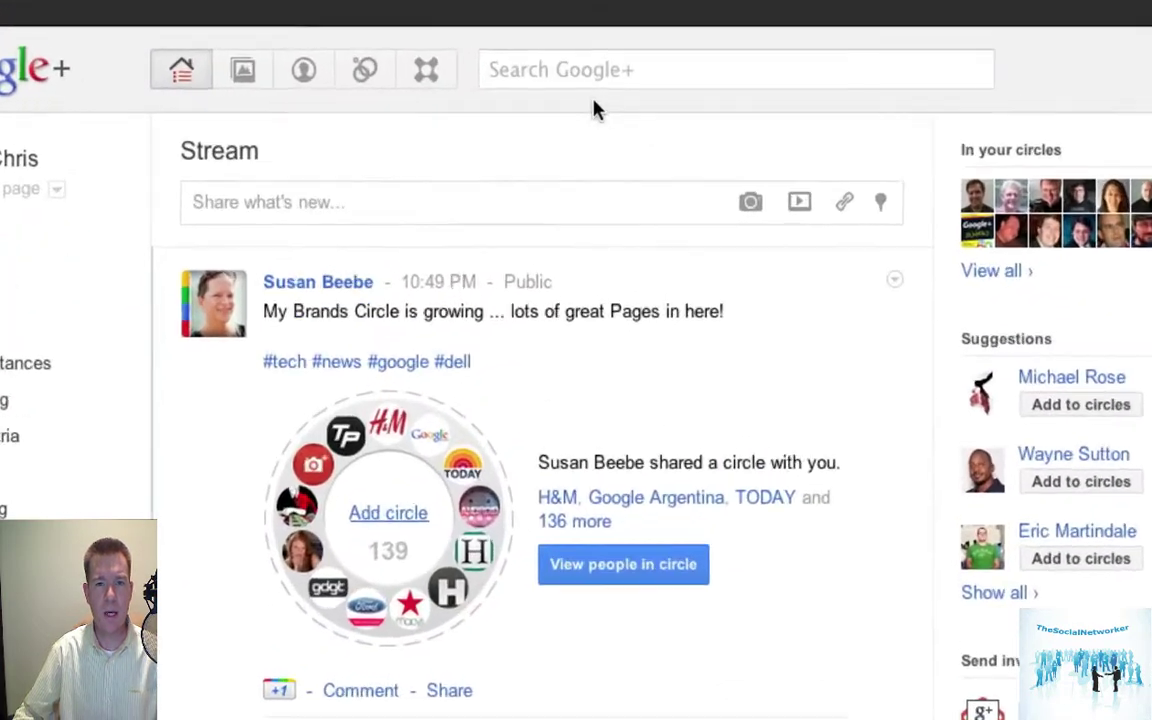
pyautogui.click(575, 84)
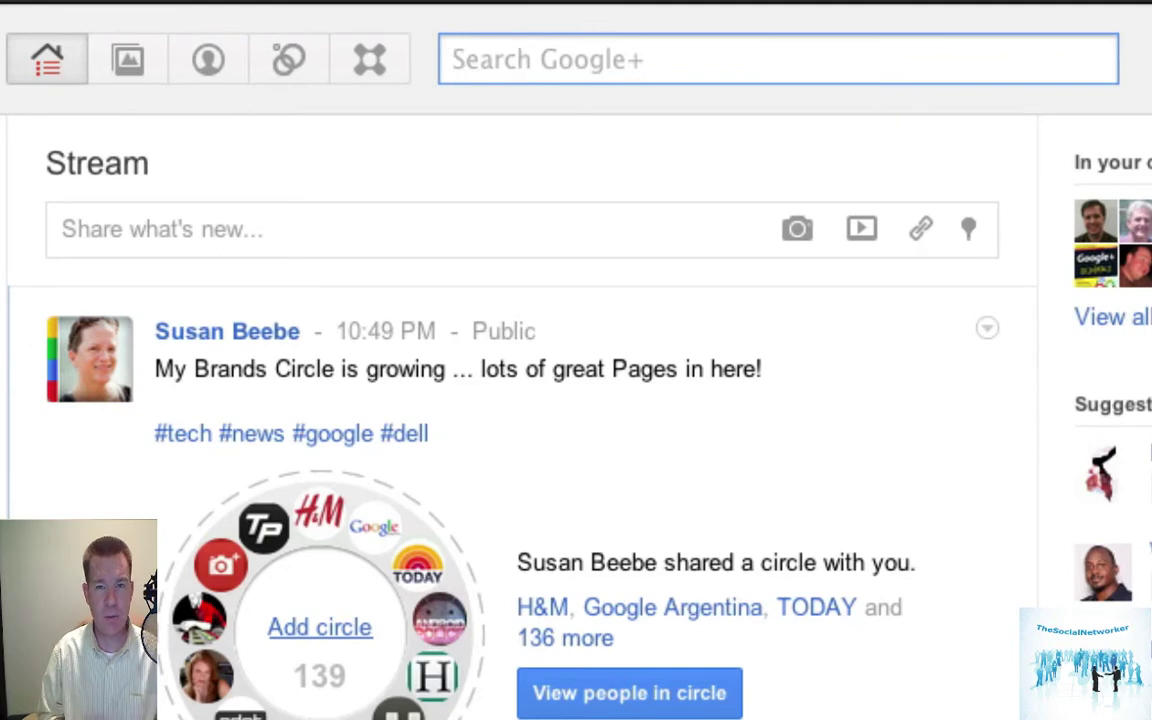
pyautogui.write('+')
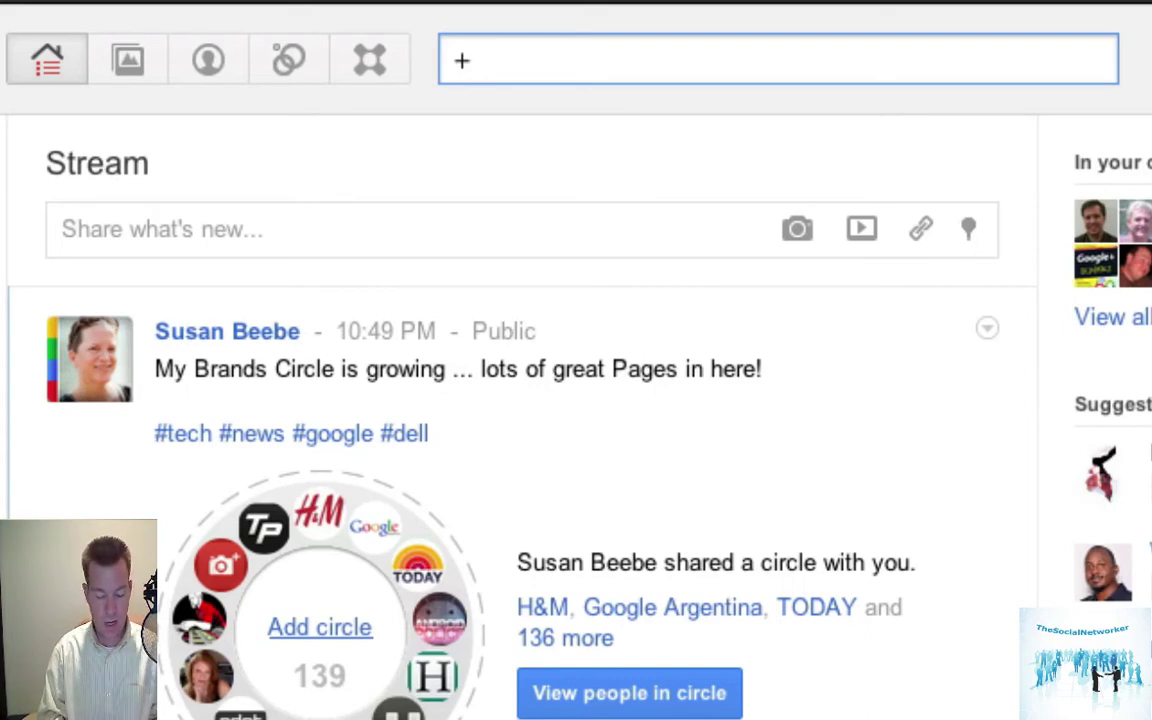
pyautogui.write('read')
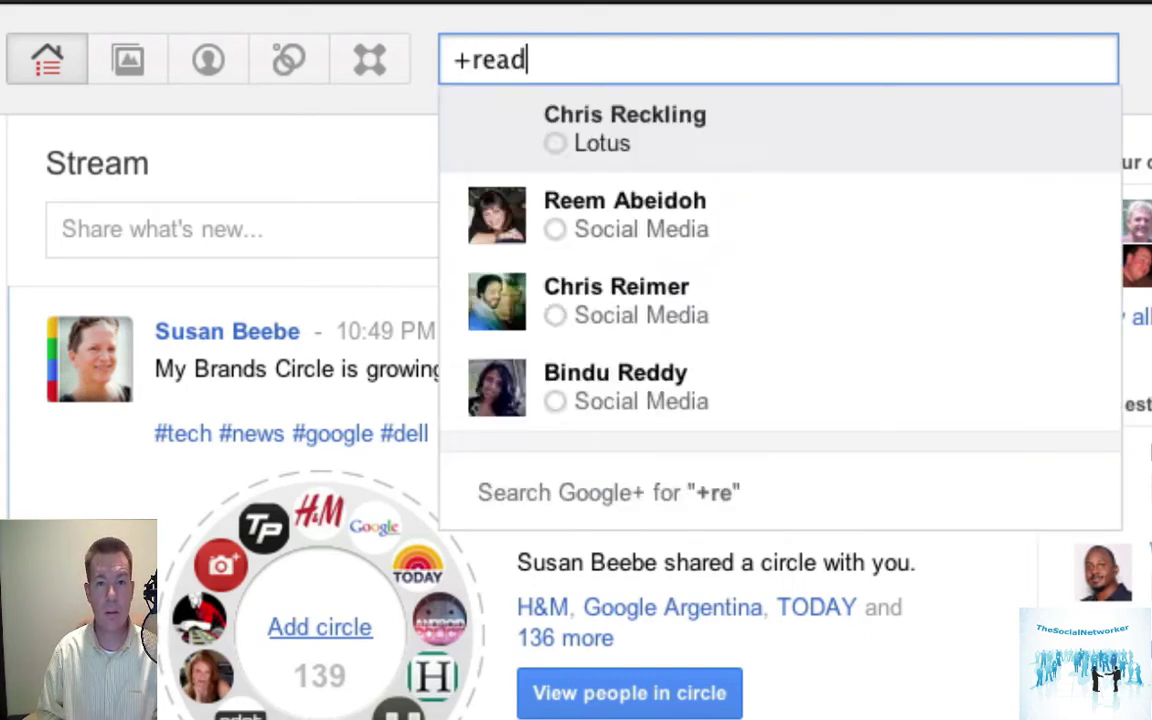
pyautogui.write('writewe')
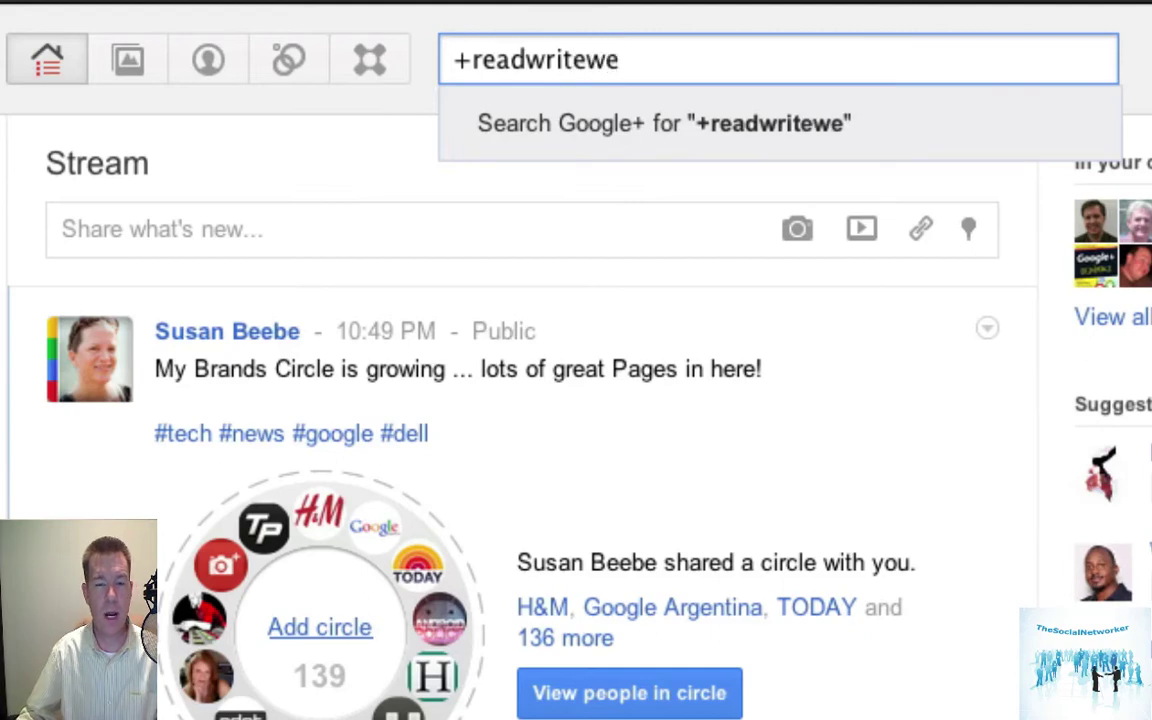
pyautogui.write('b')
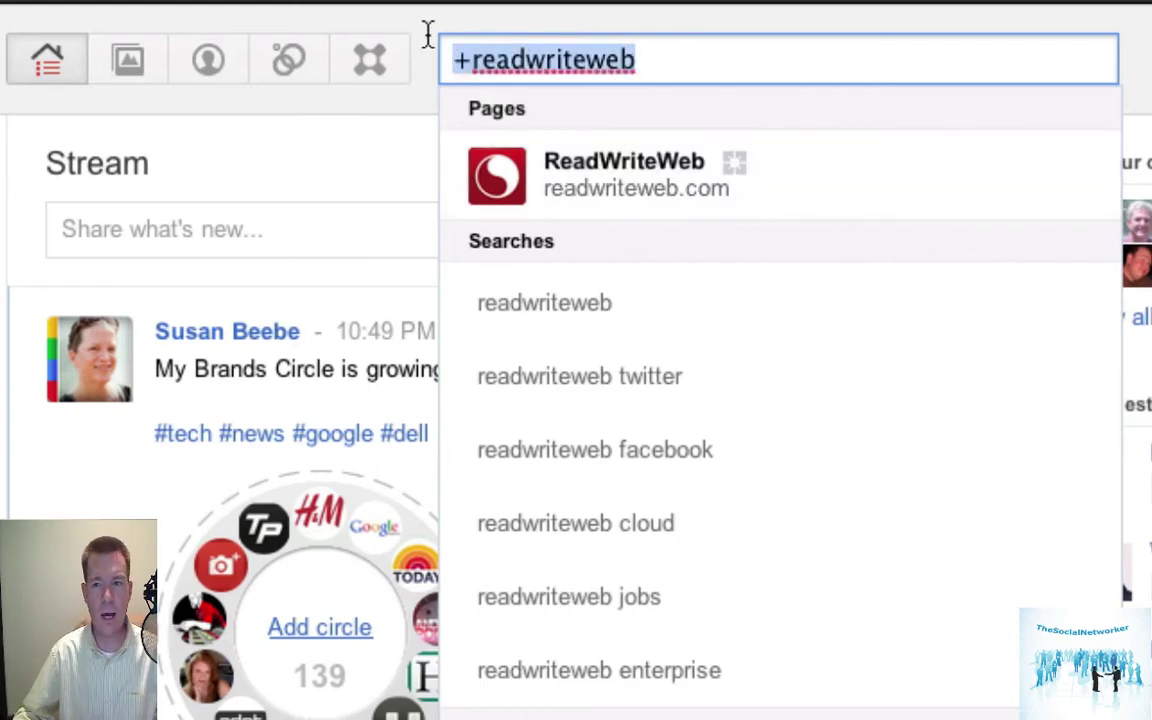
pyautogui.press('BackSpace')
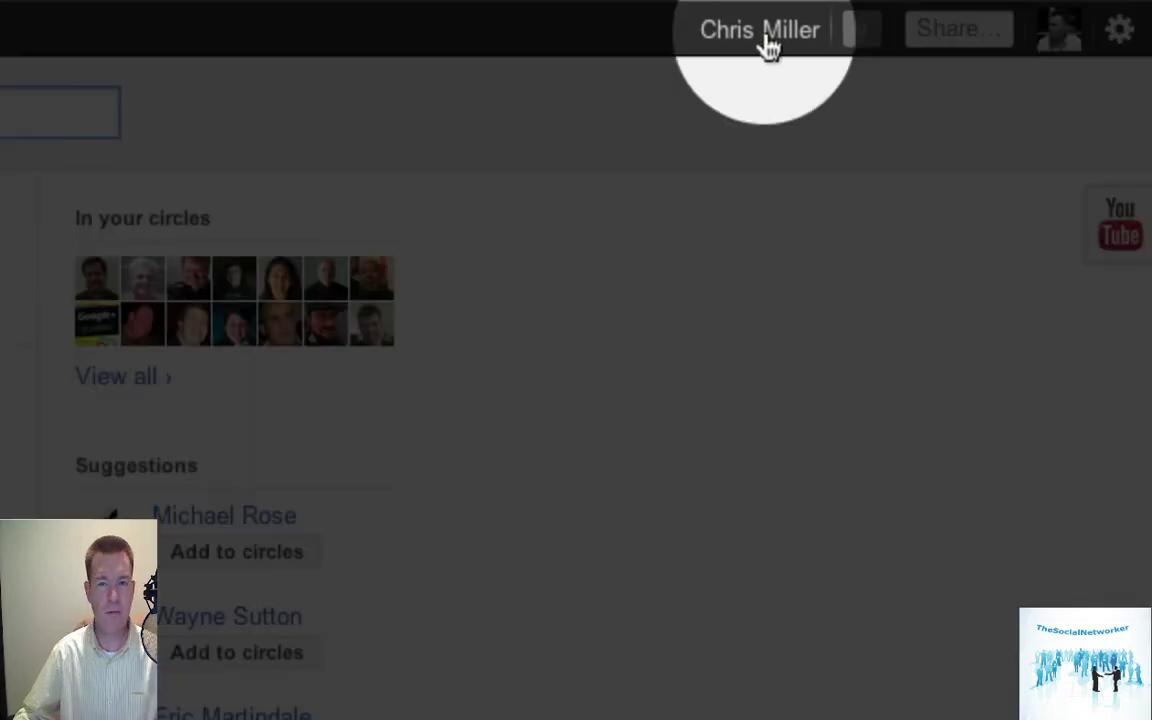
pyautogui.click(768, 45)
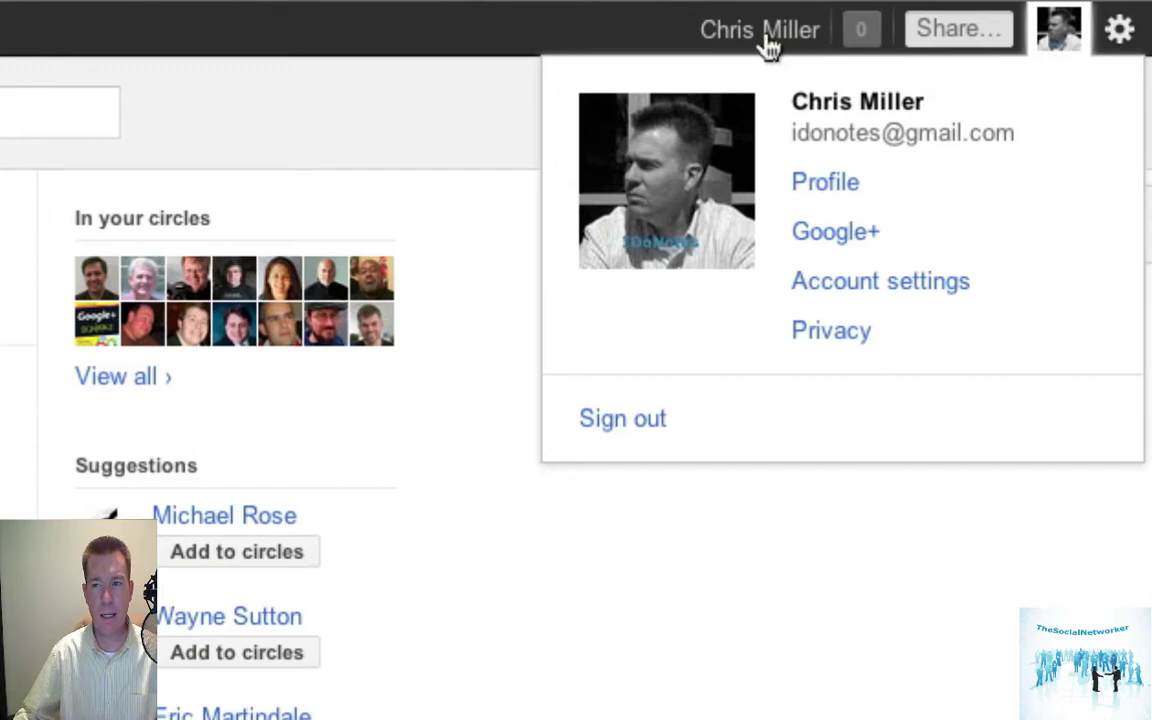
pyautogui.click(877, 604)
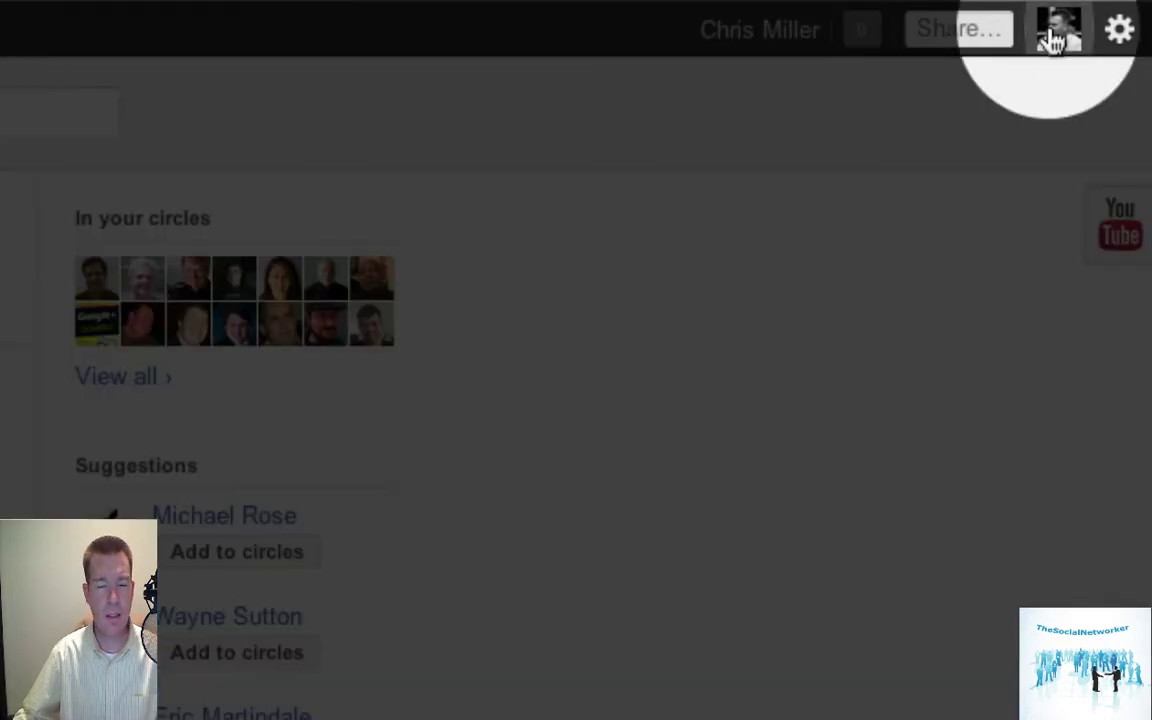
pyautogui.click(1049, 36)
pyautogui.click(951, 676)
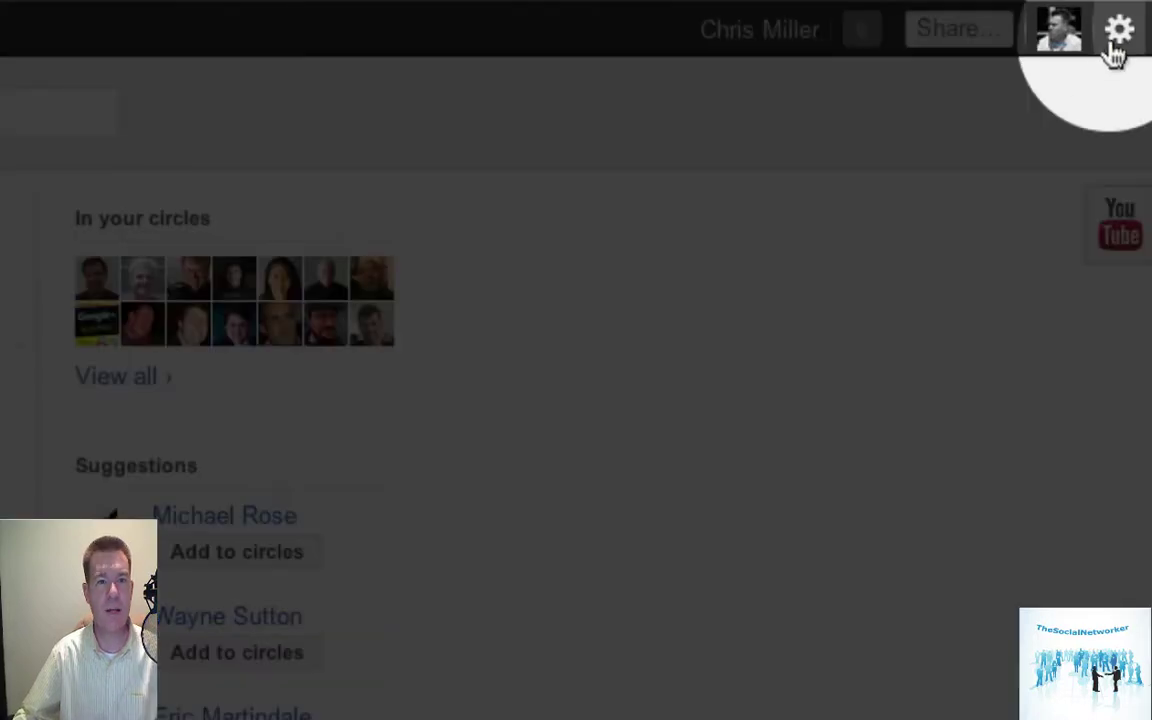
pyautogui.click(1114, 46)
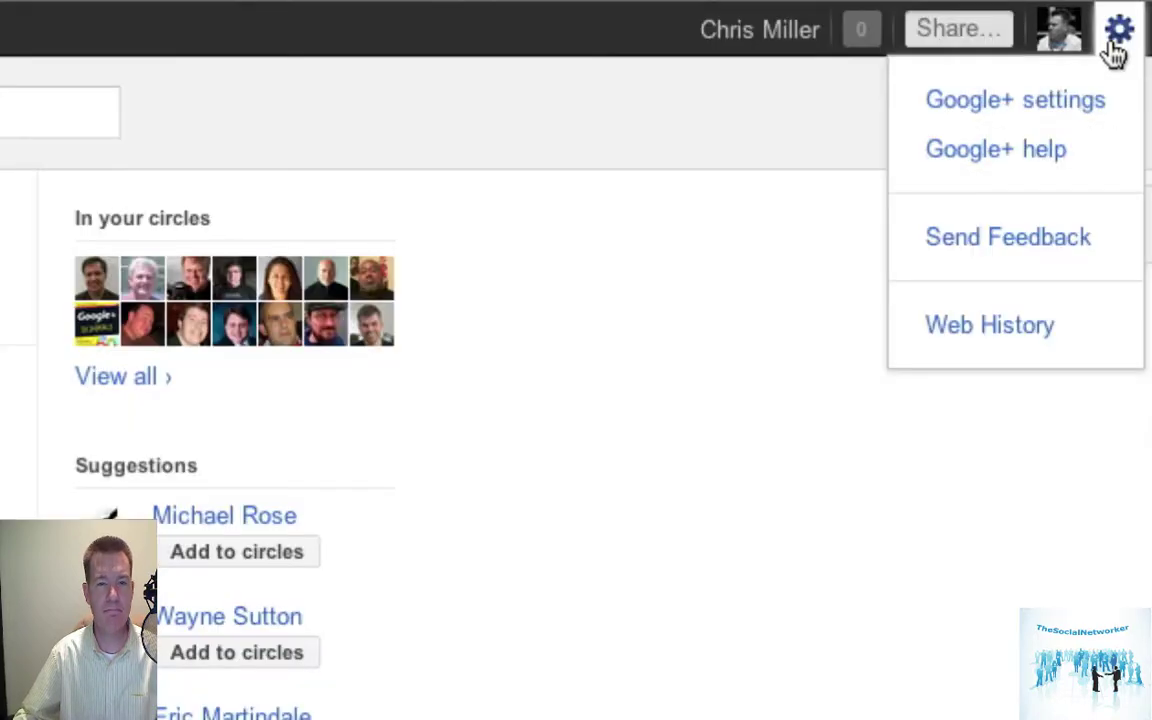
pyautogui.click(1114, 46)
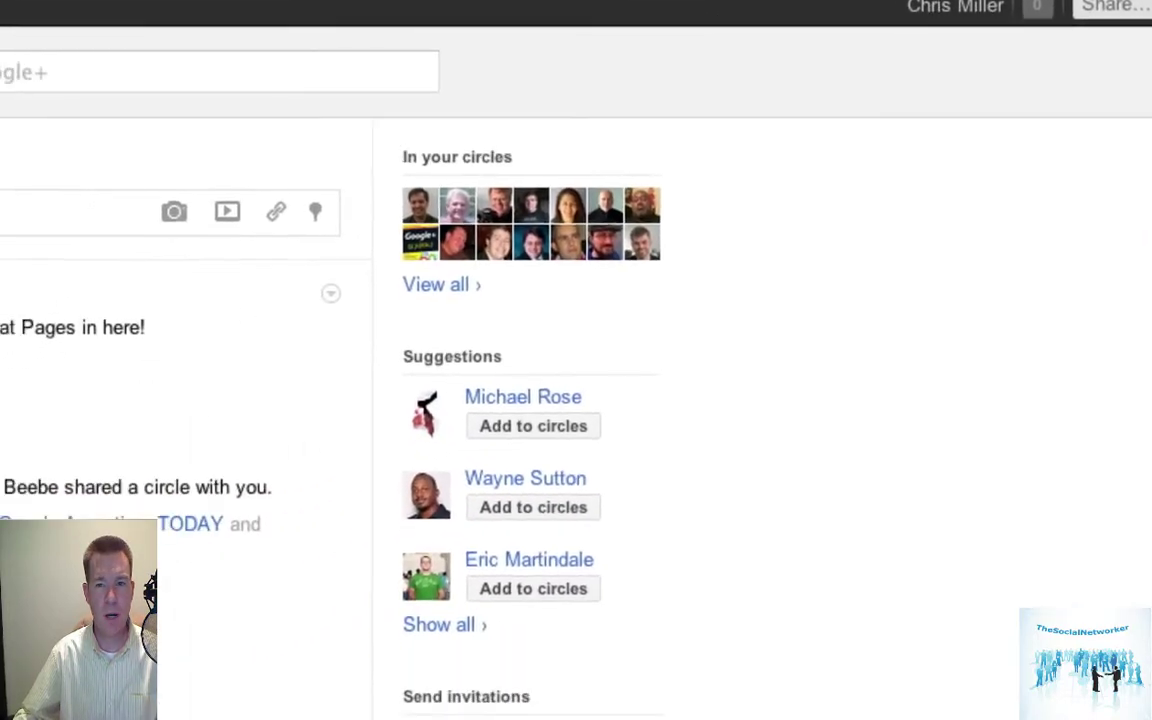
pyautogui.click(304, 22)
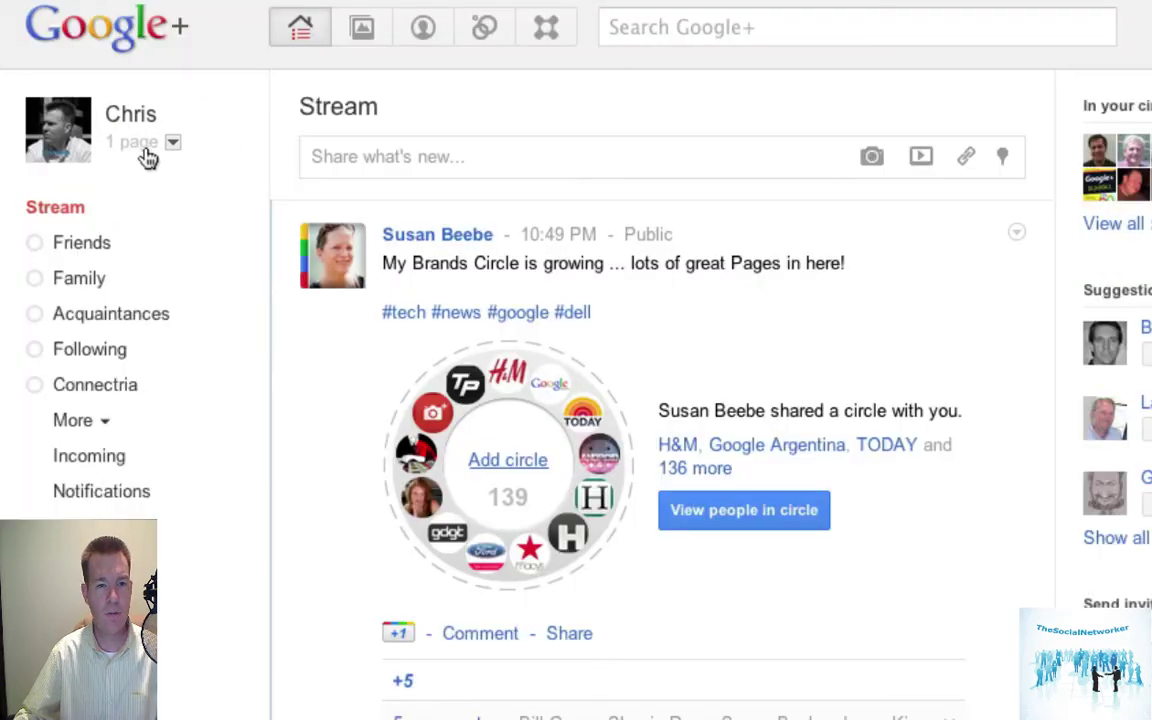
# - Switch to acting as Spiked Studio Productions through Manage your pages
pyautogui.click(173, 145)
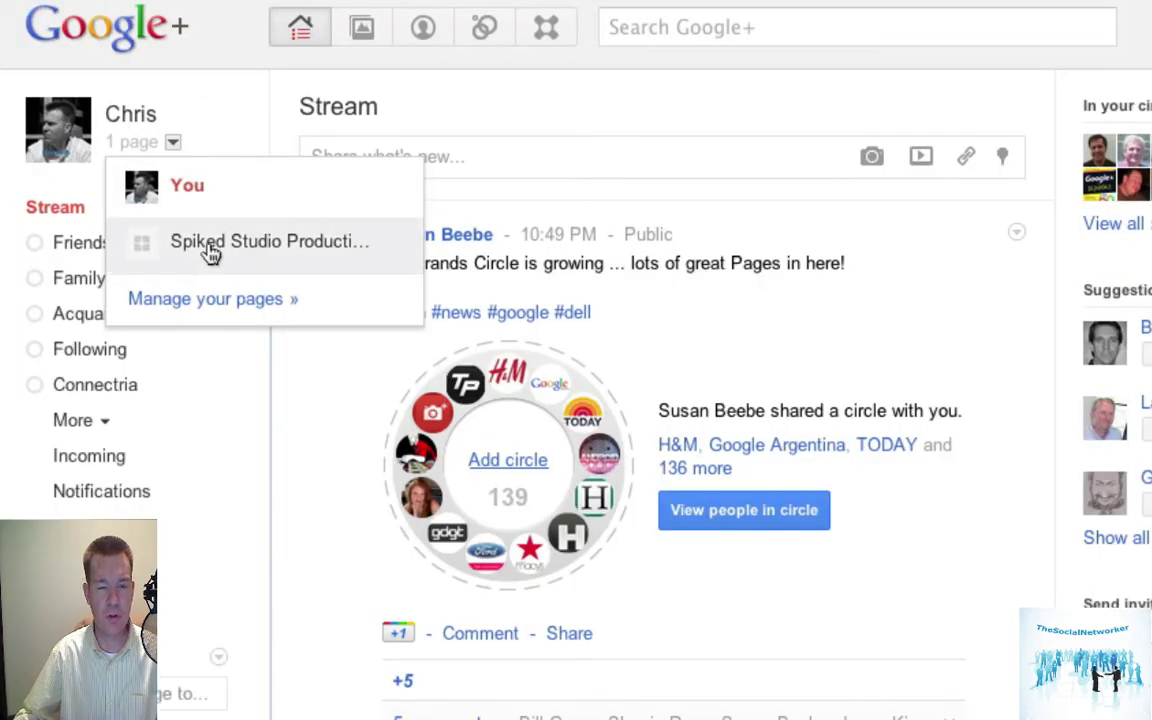
pyautogui.click(238, 305)
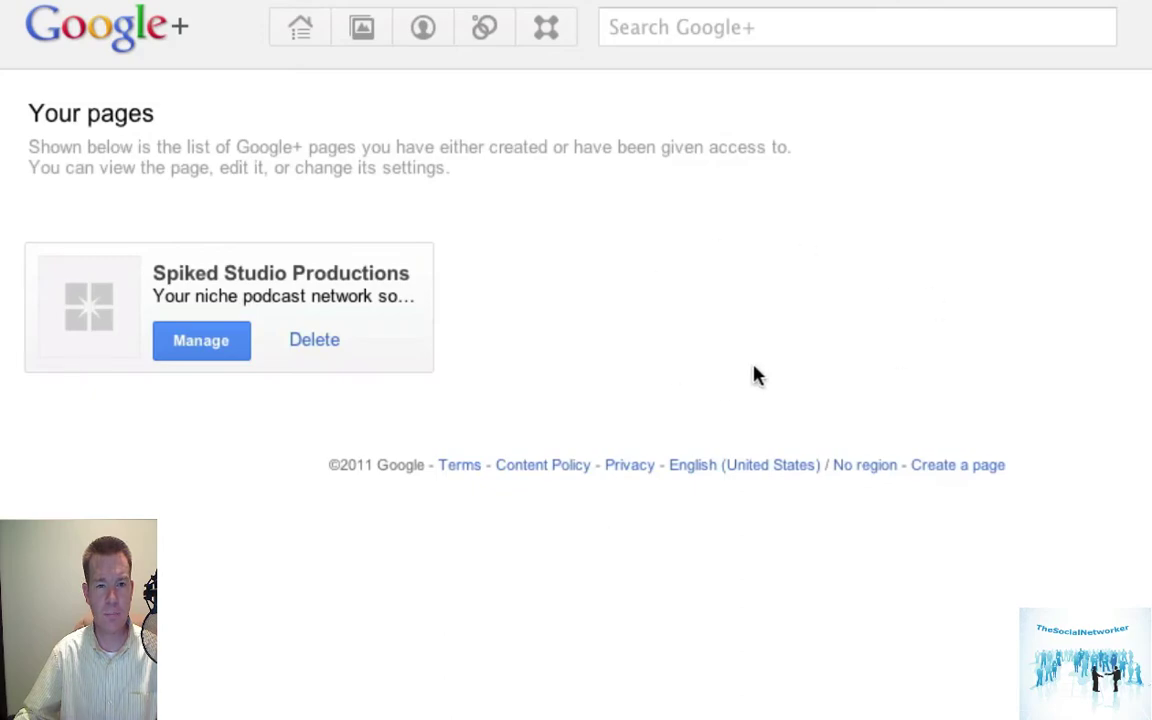
pyautogui.click(208, 345)
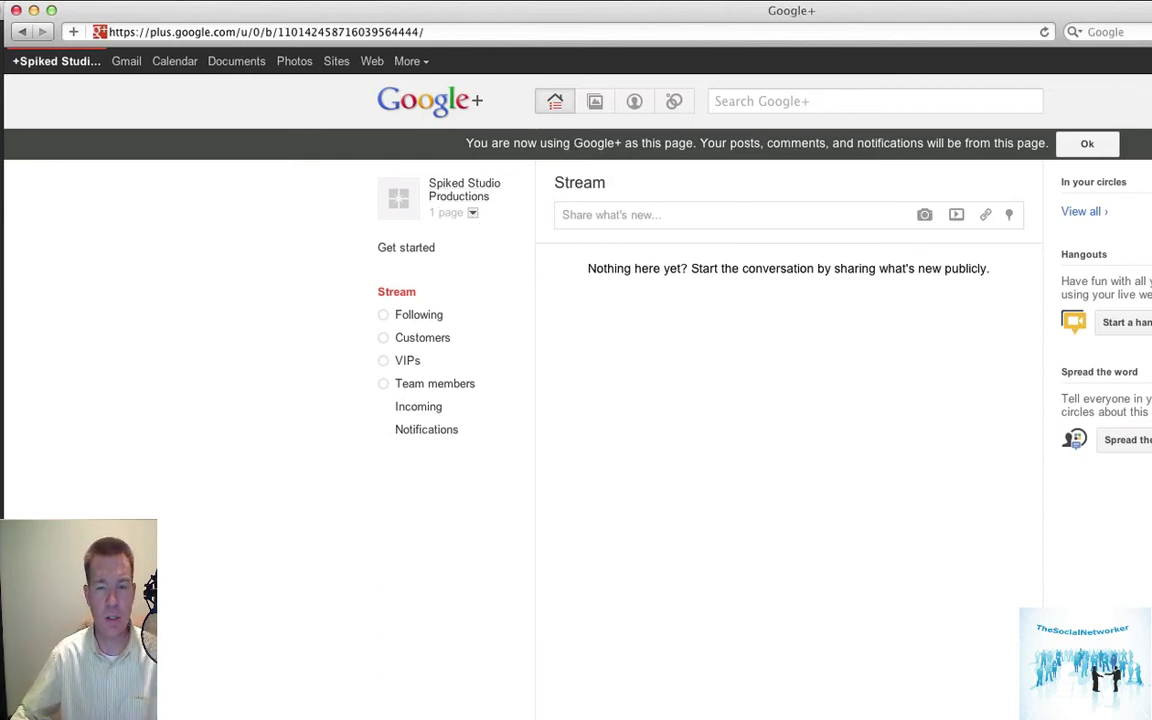
# - Dismiss the 'You are now using Google+ as this page' notice with Ok
pyautogui.click(1088, 144)
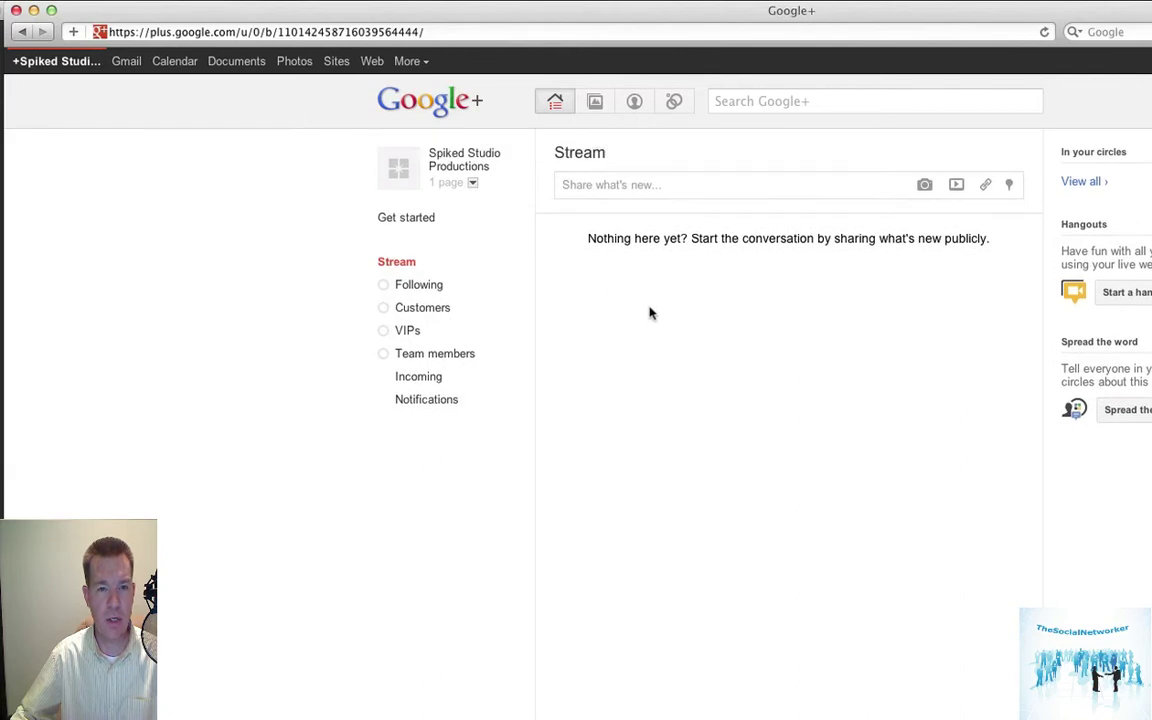
# - Open the Spiked Studio Productions profile, look at its About and Videos tabs, then edit it
pyautogui.click(637, 106)
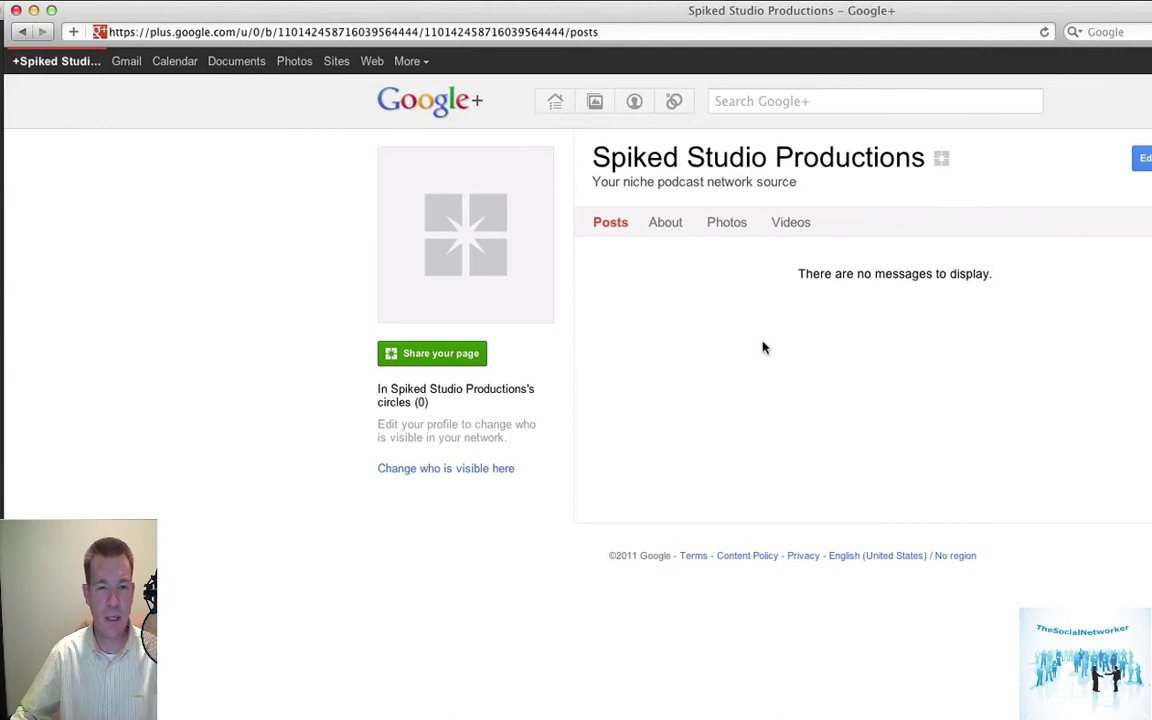
pyautogui.click(668, 224)
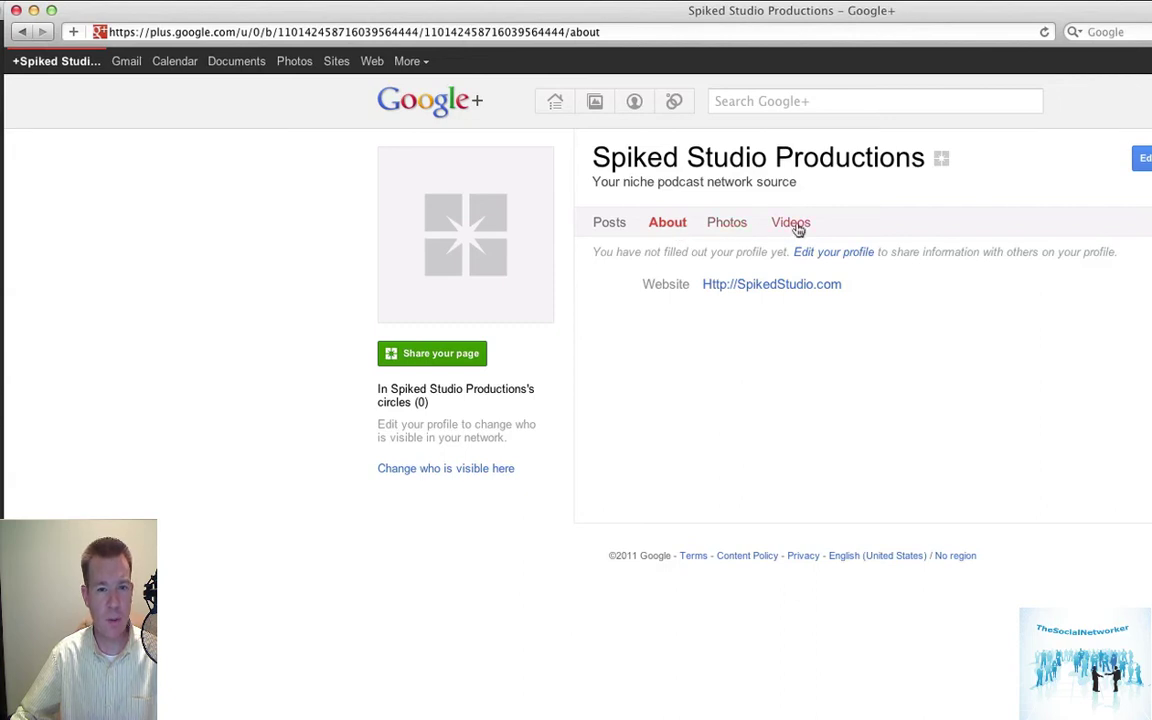
pyautogui.click(797, 225)
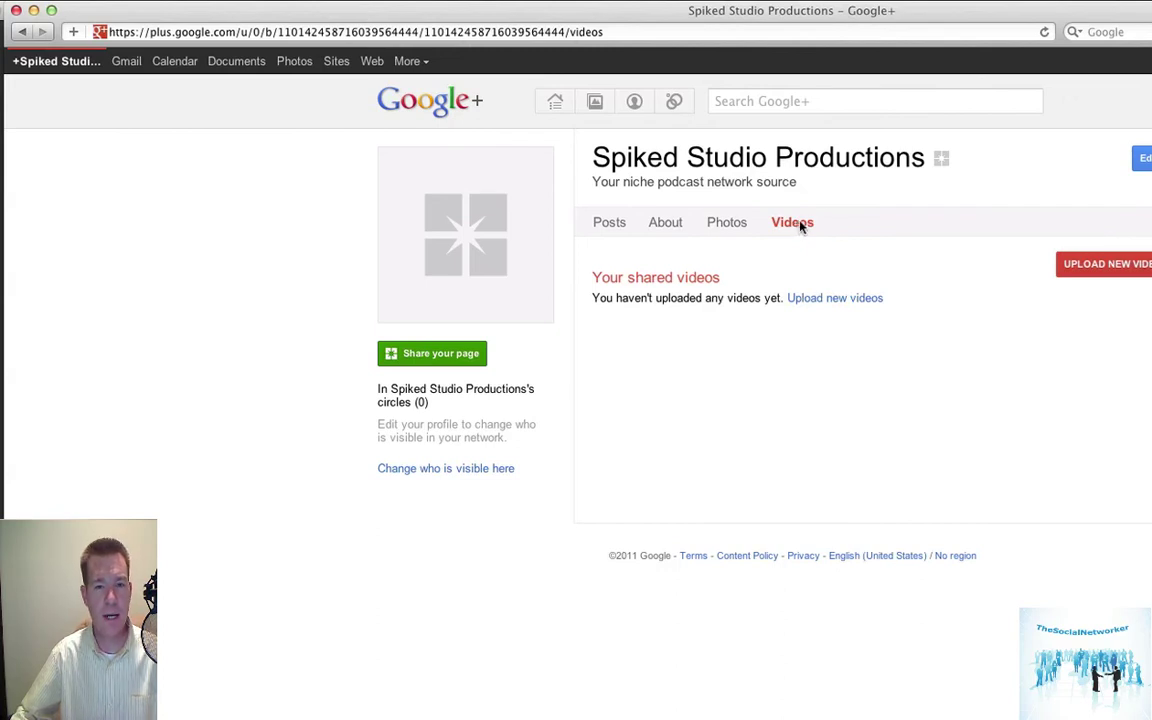
pyautogui.click(1145, 158)
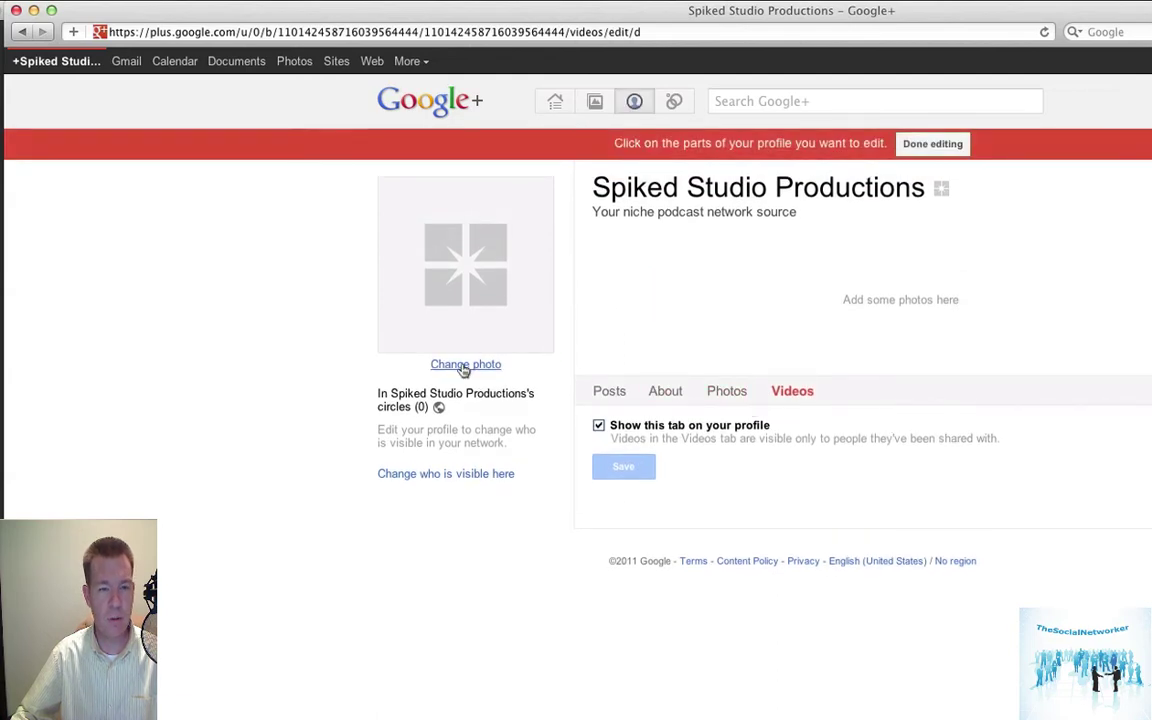
# - Upload SpikedStudio.jpg as the profile photo, cropping the square to cover the whole logo
pyautogui.click(465, 366)
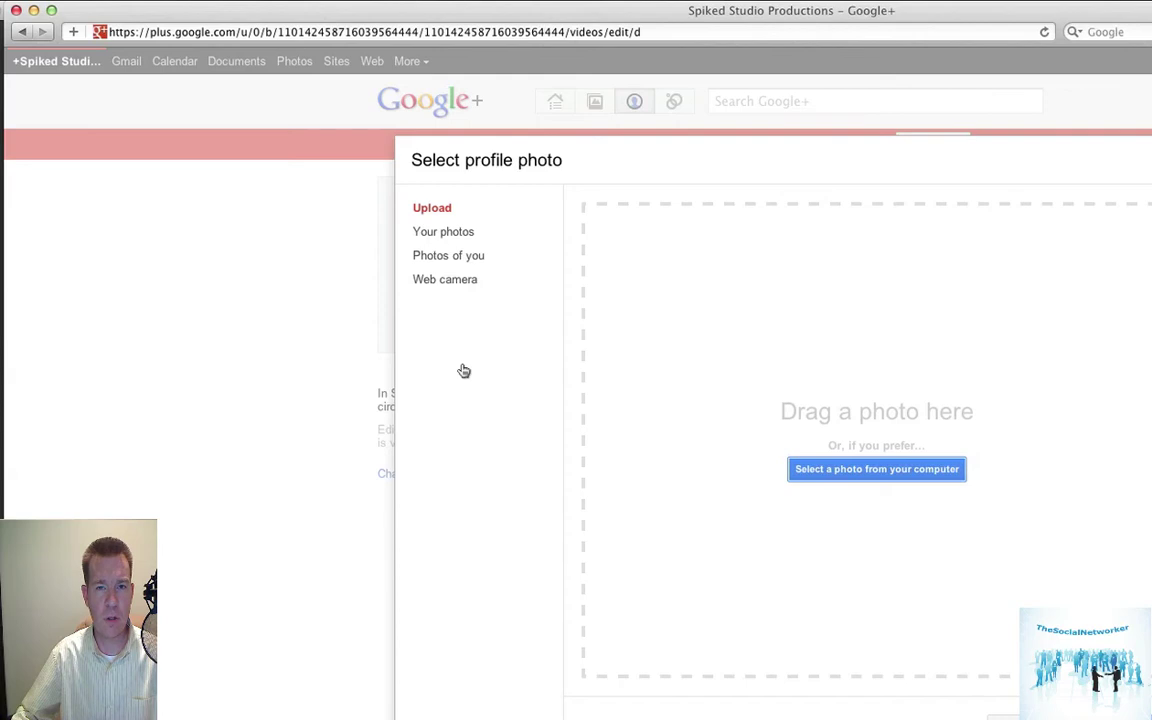
pyautogui.click(877, 470)
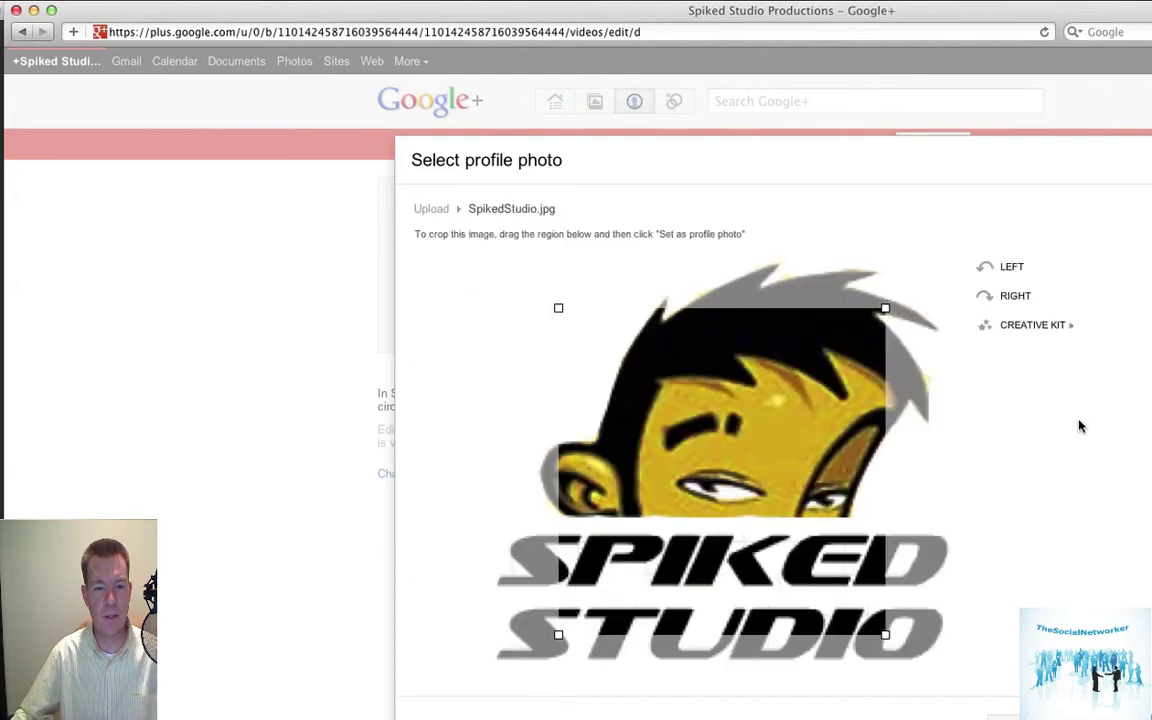
pyautogui.moveTo(885, 308); pyautogui.dragTo(978, 258)
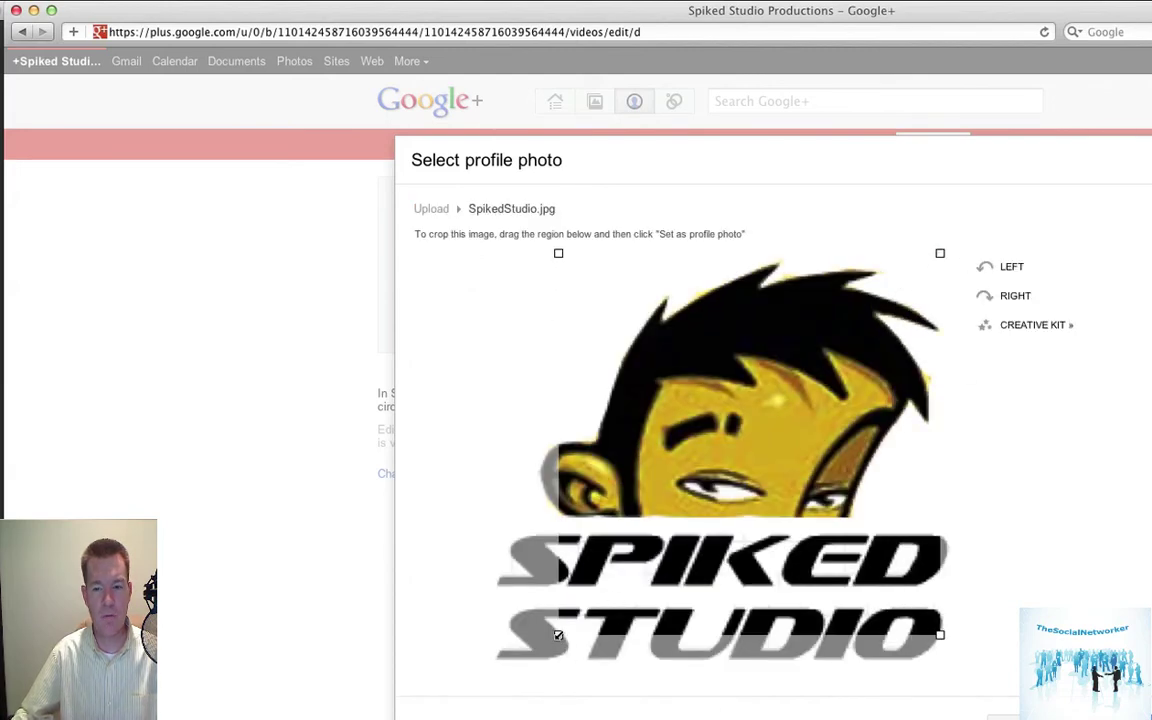
pyautogui.moveTo(558, 634); pyautogui.dragTo(476, 705)
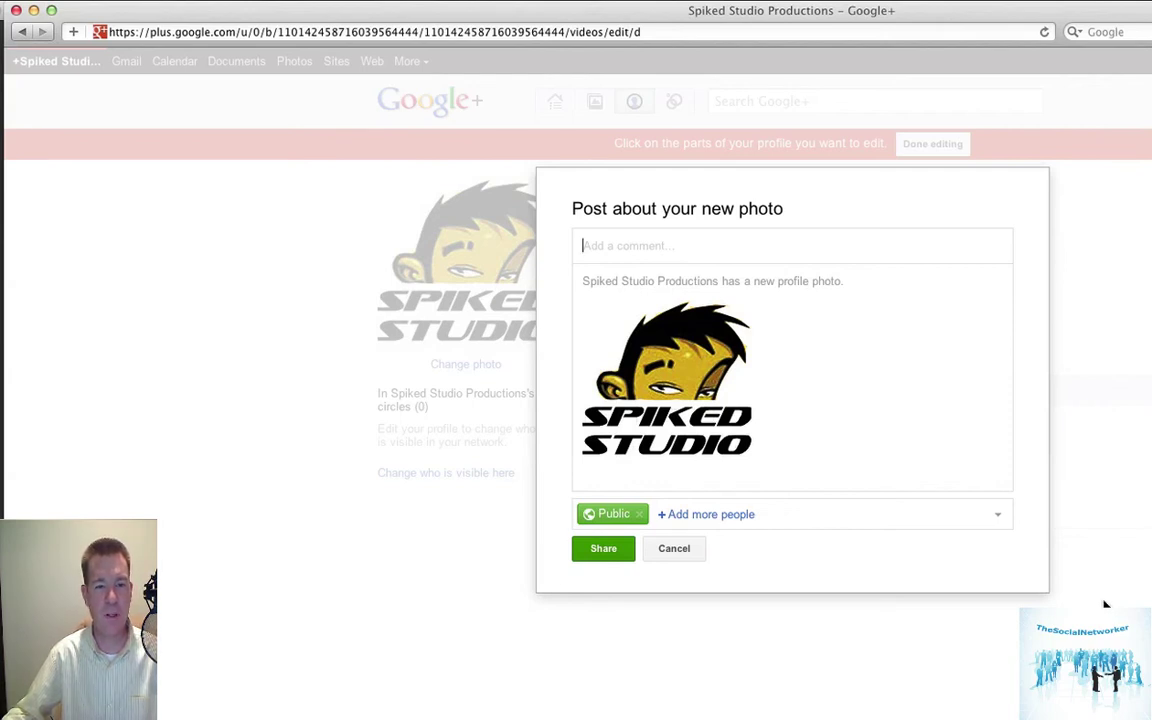
# - Cancel the post about the new photo and view the page's Photos settings
pyautogui.click(674, 549)
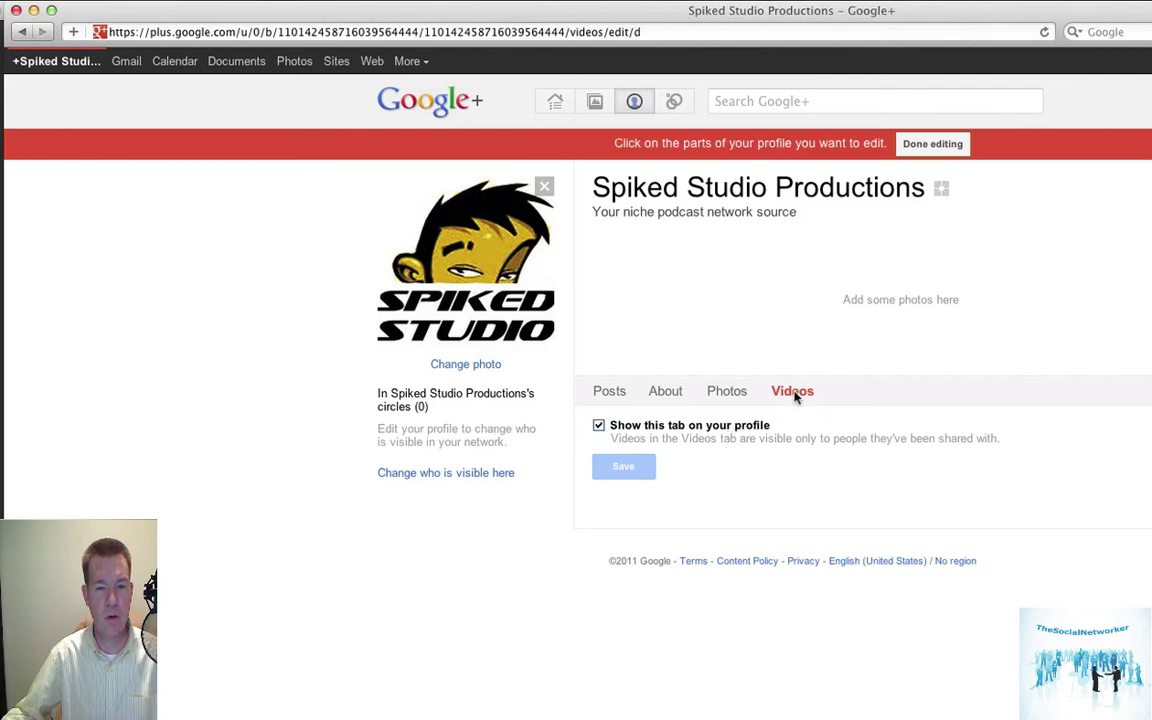
pyautogui.click(729, 393)
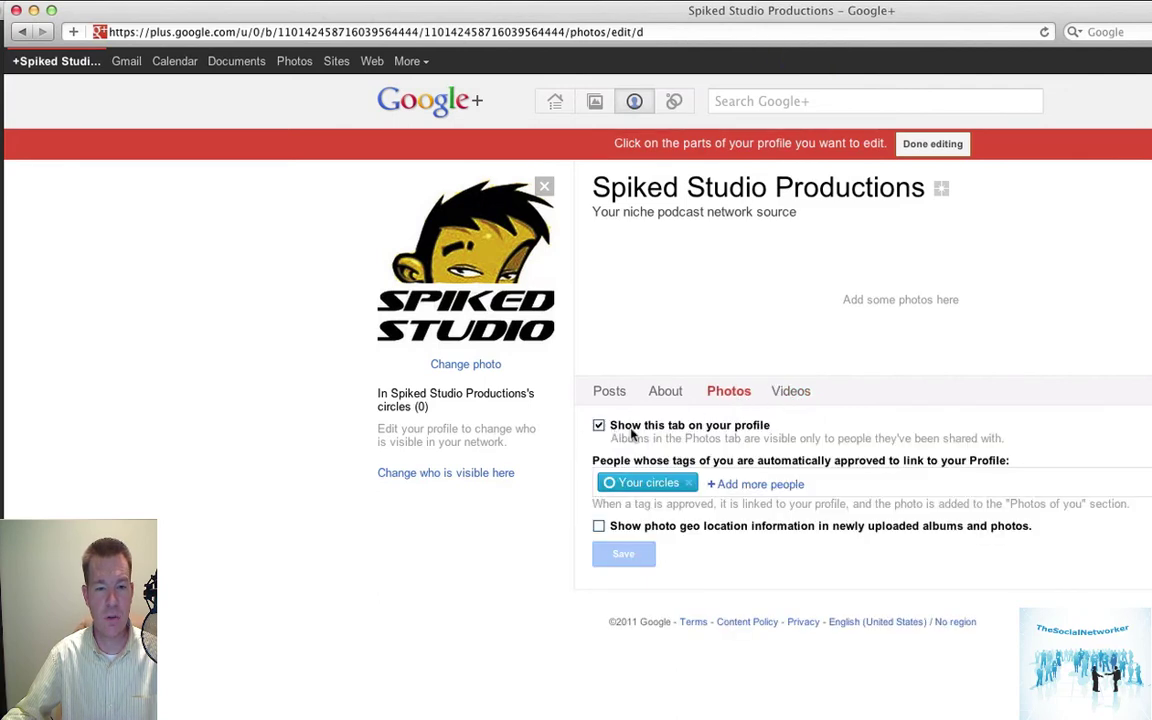
pyautogui.moveTo(632, 487)
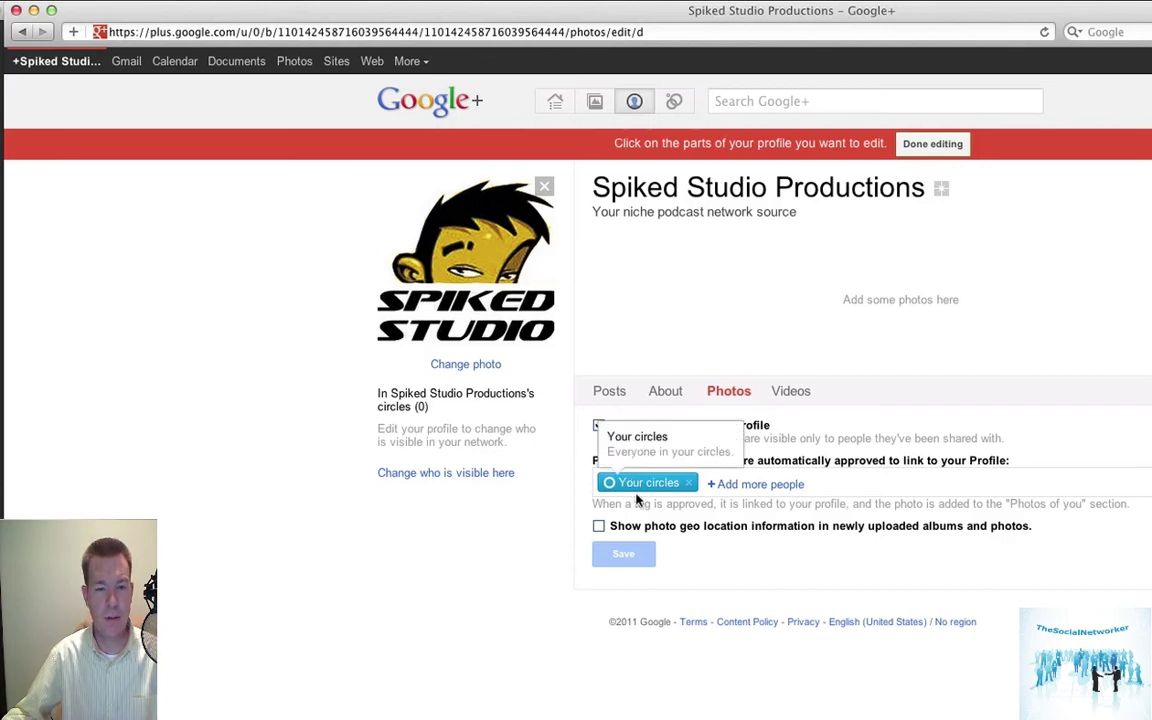
# - Start a Phone contact entry under About, discard it, then view the Posts section
pyautogui.click(671, 398)
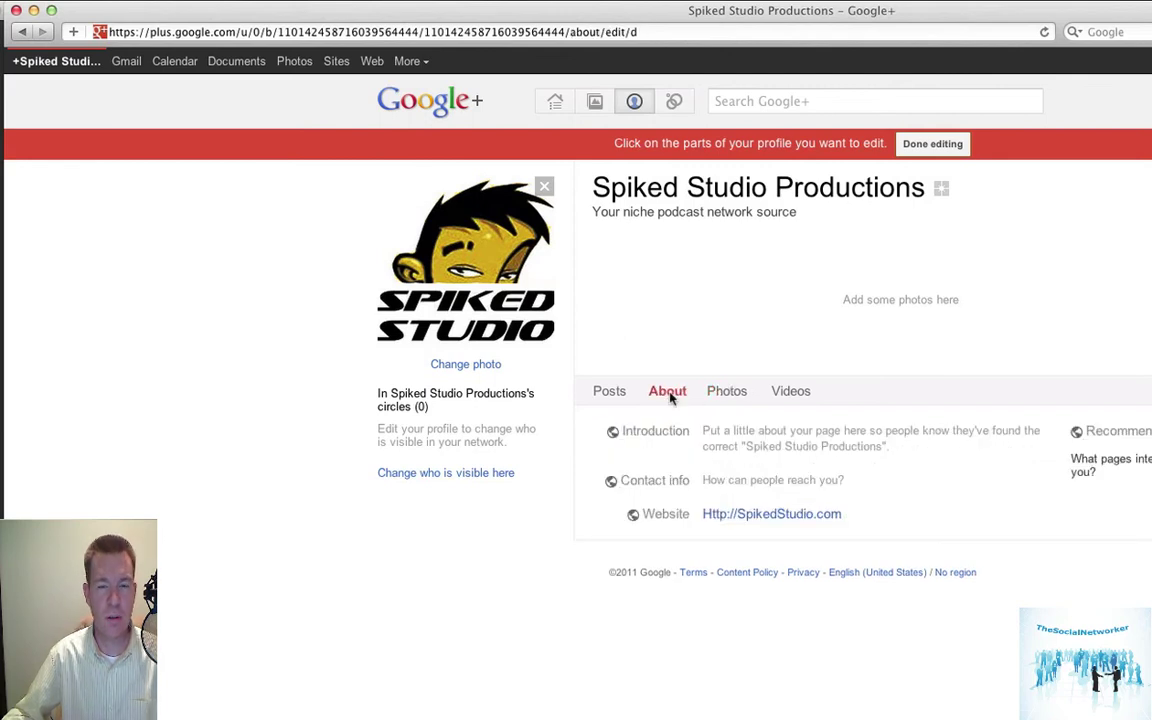
pyautogui.click(746, 485)
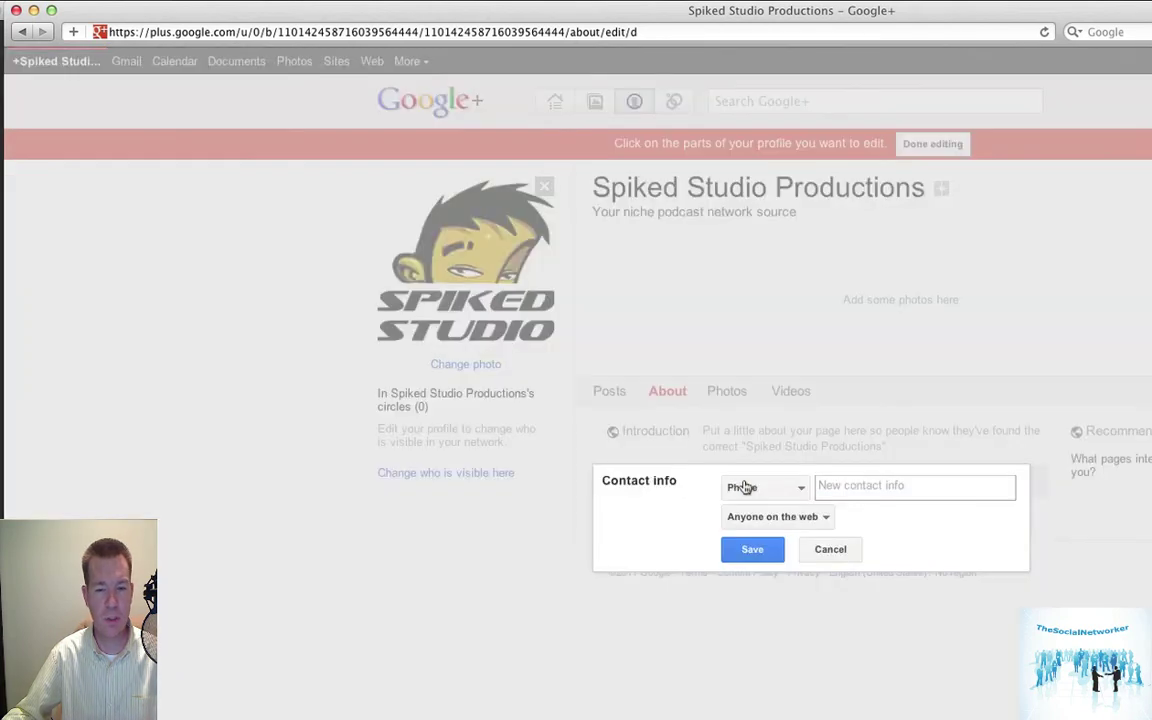
pyautogui.click(801, 490)
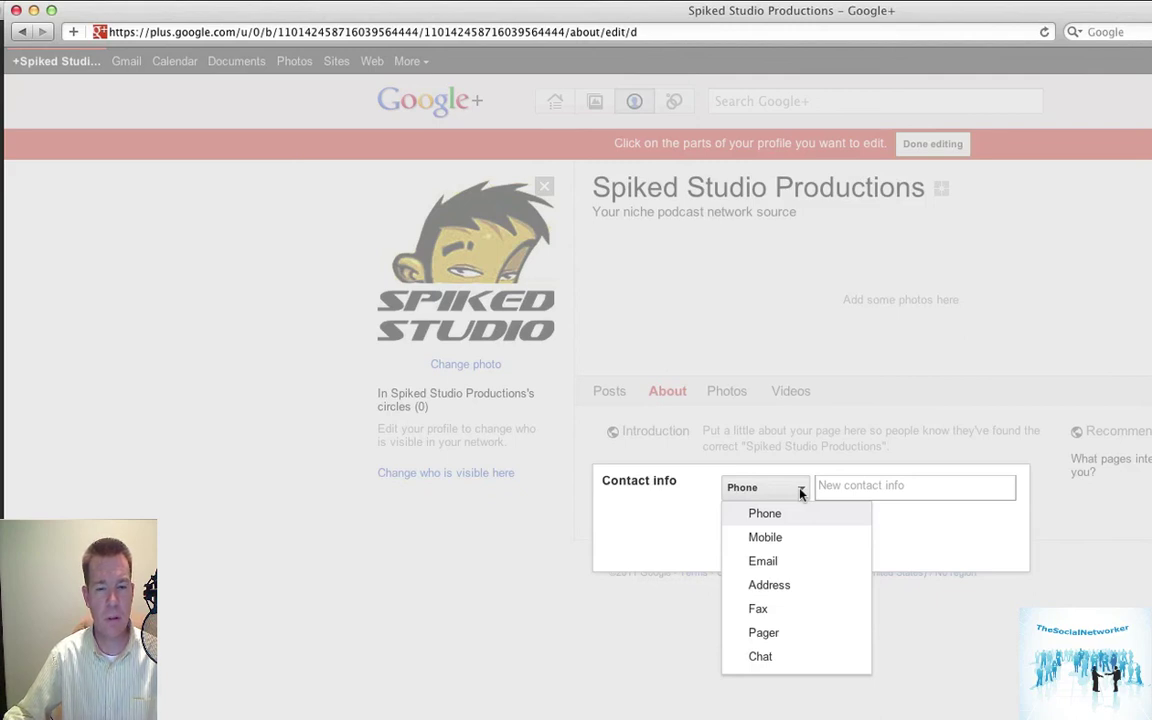
pyautogui.click(779, 512)
pyautogui.click(826, 552)
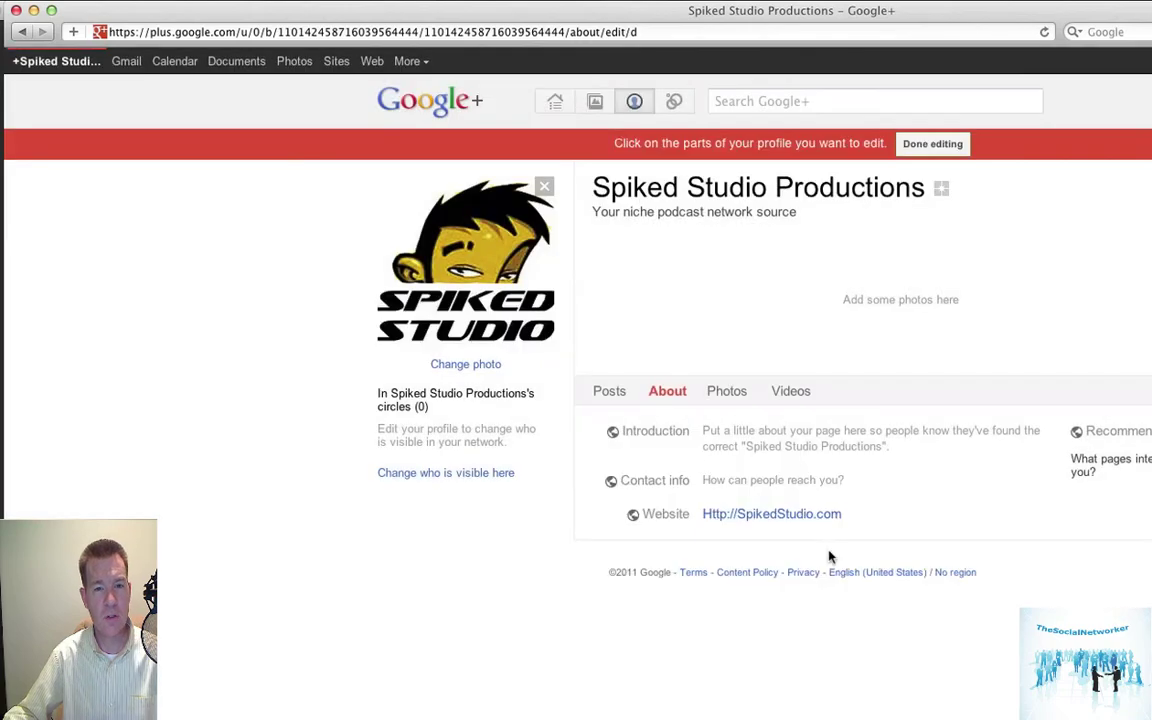
pyautogui.click(609, 393)
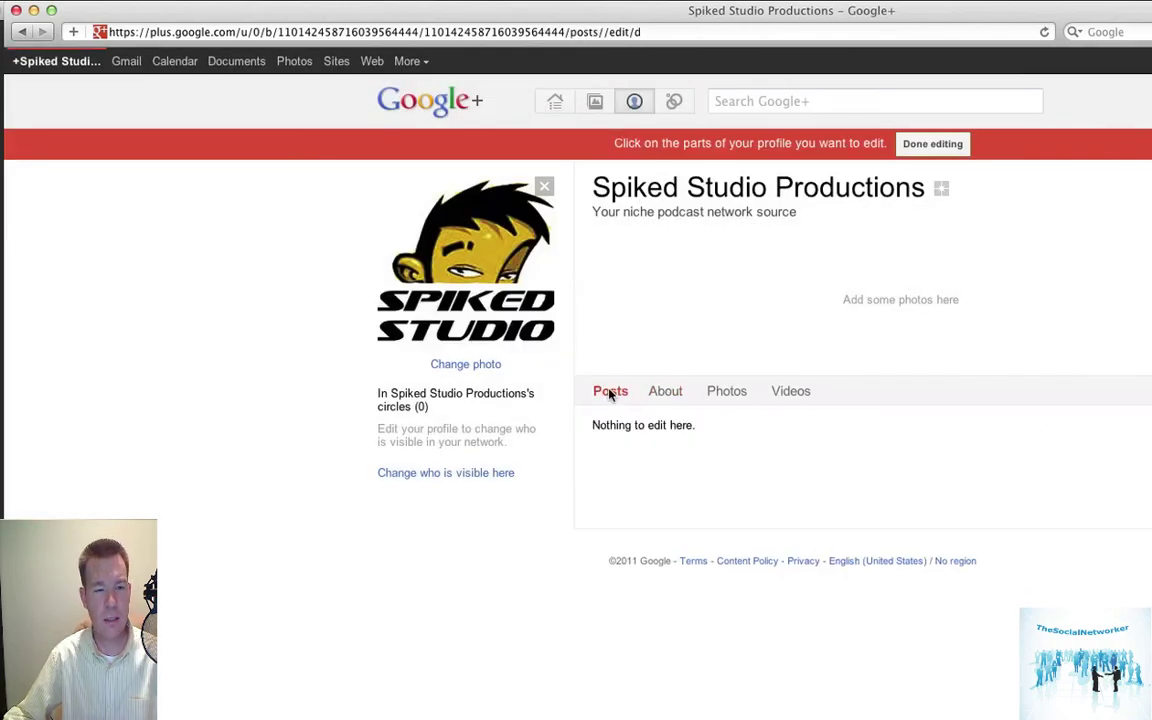
# - Exit the Spiked Studio Productions profile editor with Done editing
pyautogui.click(938, 146)
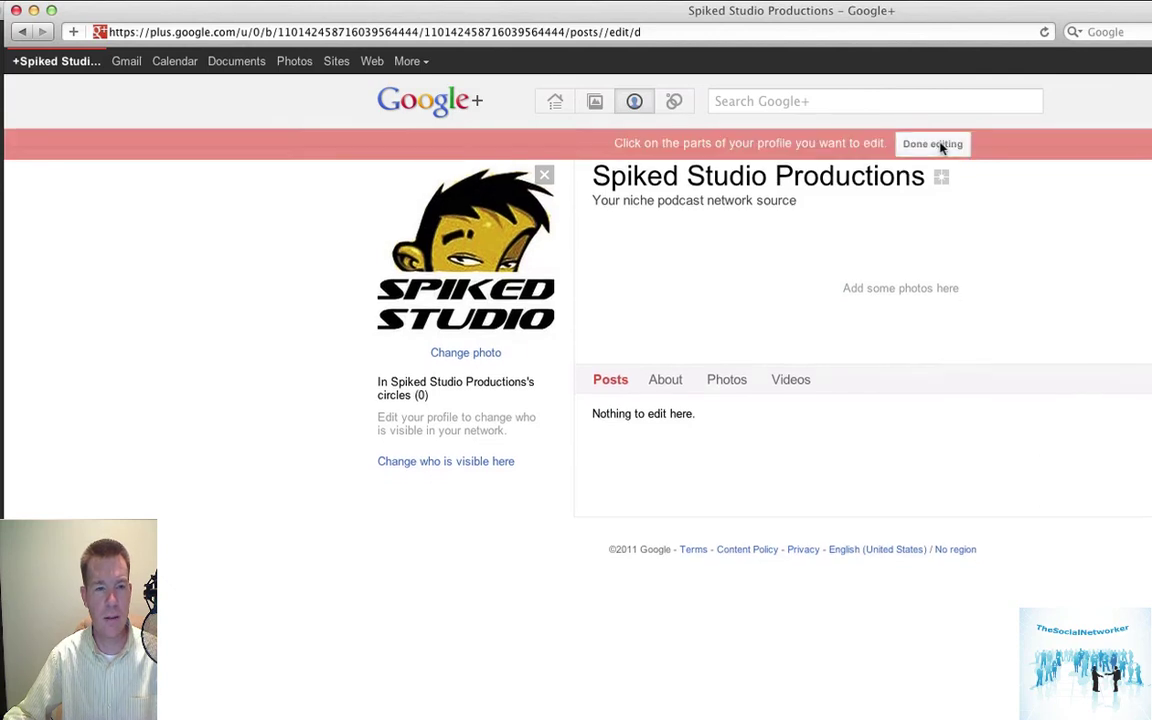